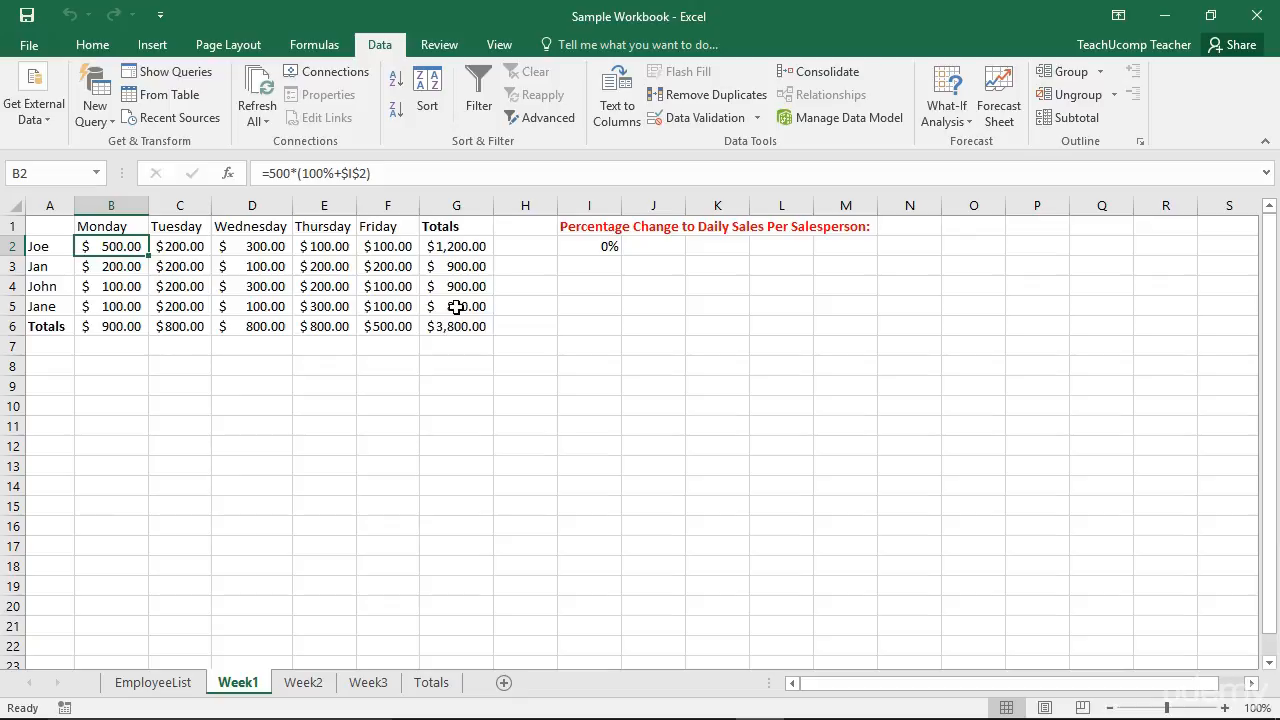
Add a scenario named 10% Increase that uses $I$2 as its changing cell, with a value of .10
click(940, 122)
click(952, 146)
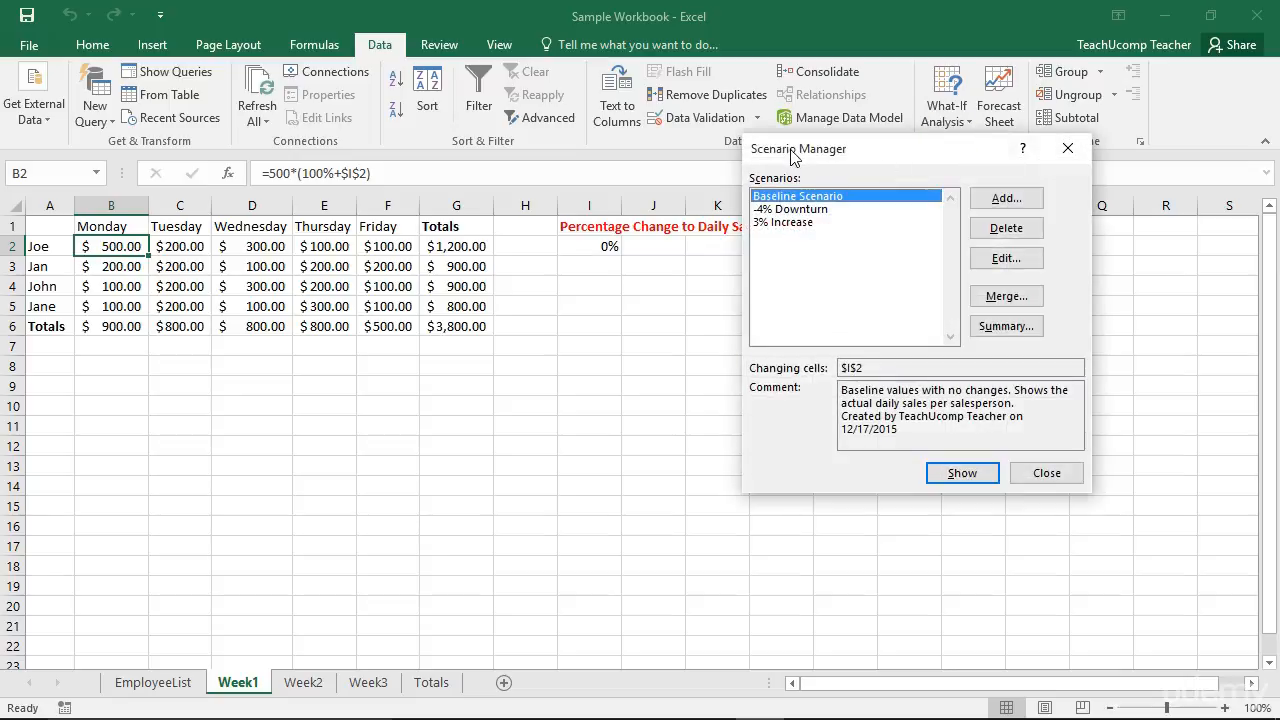
click(1000, 198)
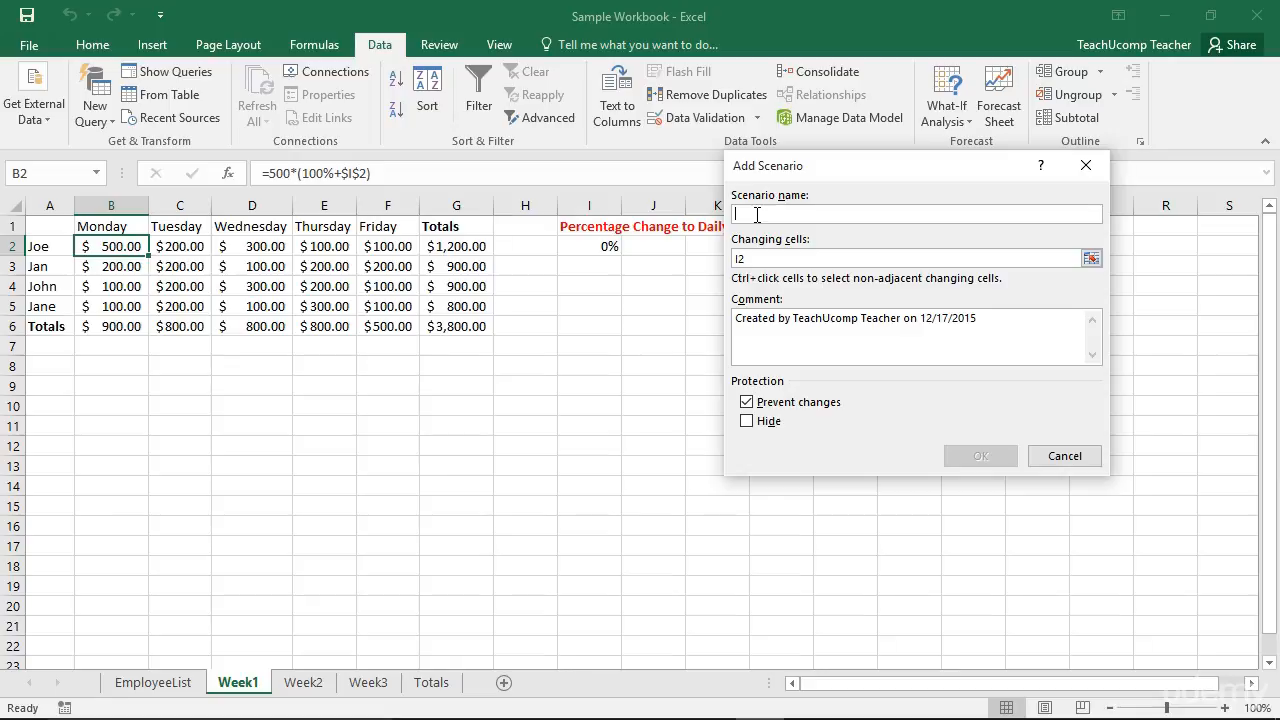
text(10% Increase)
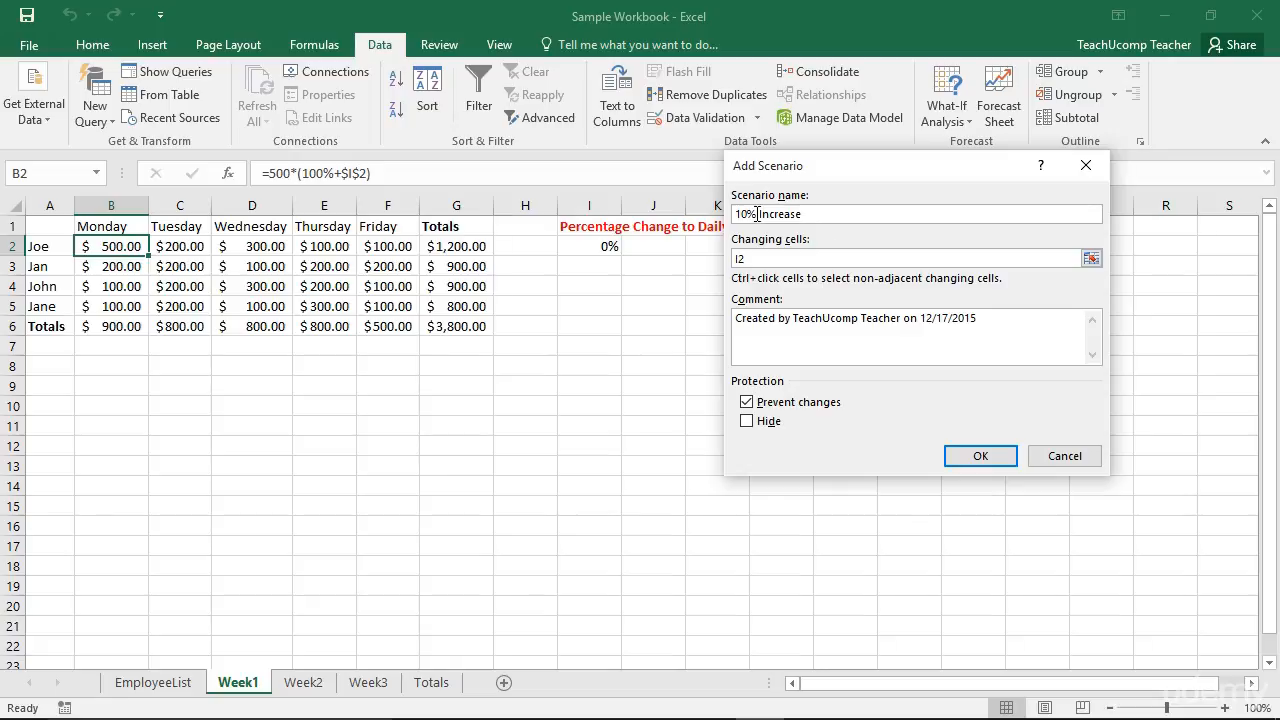
click(1082, 257)
key(F4)
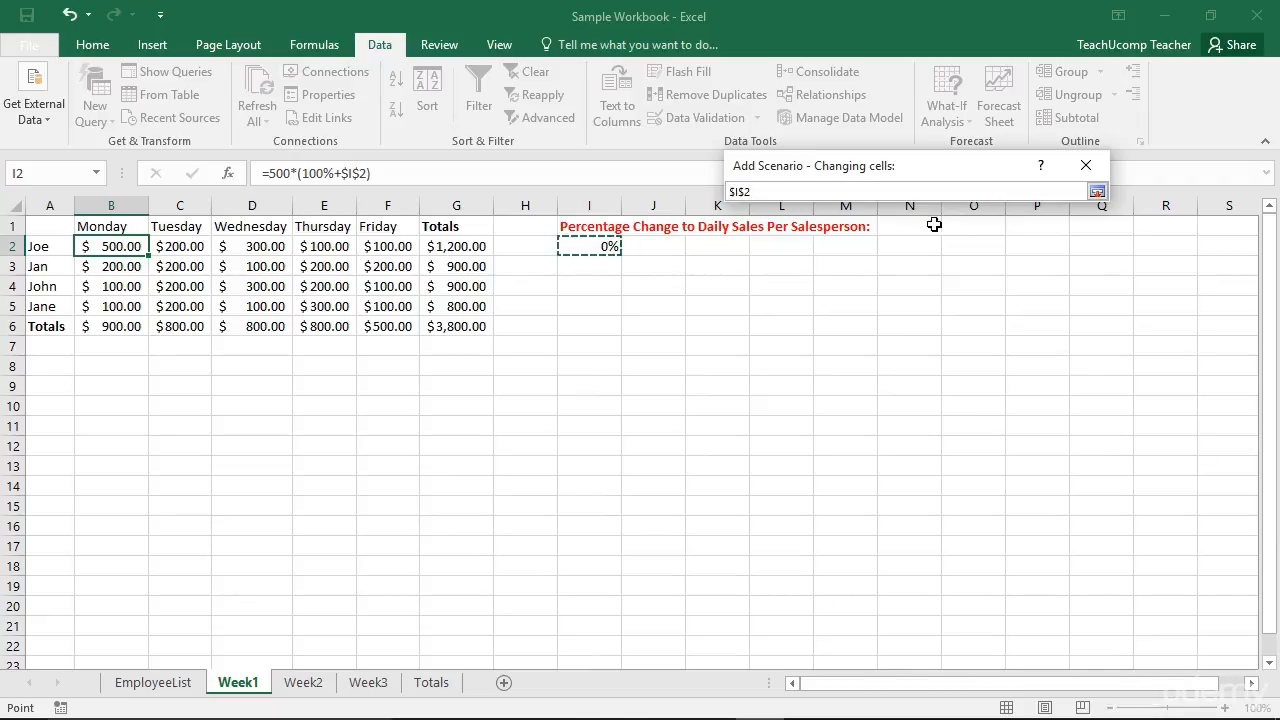
click(1097, 190)
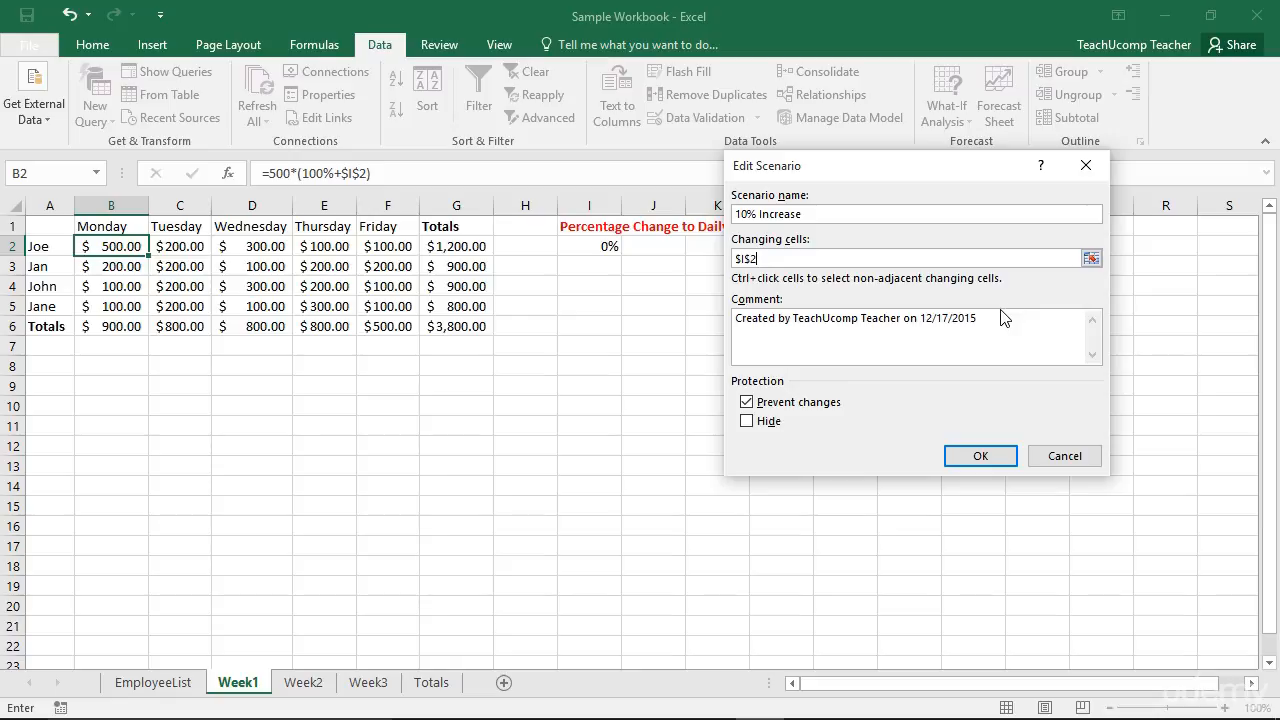
click(949, 320)
click(963, 457)
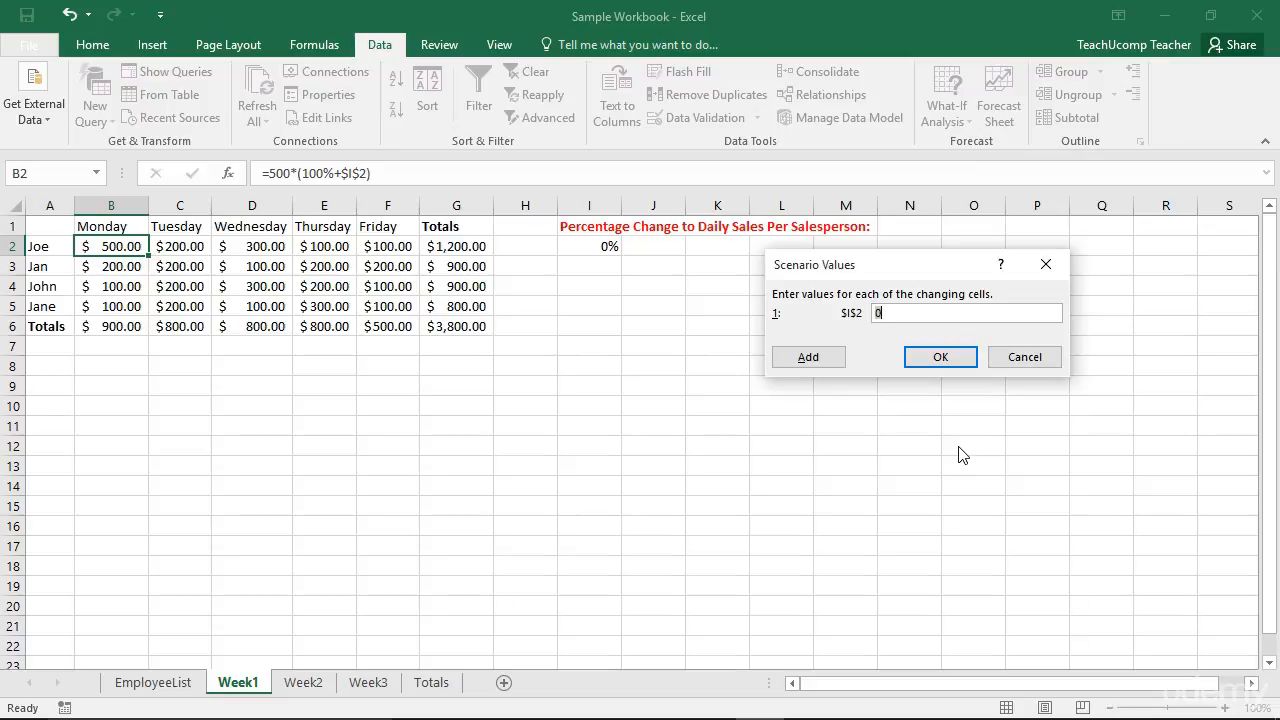
text(.10)
click(948, 358)
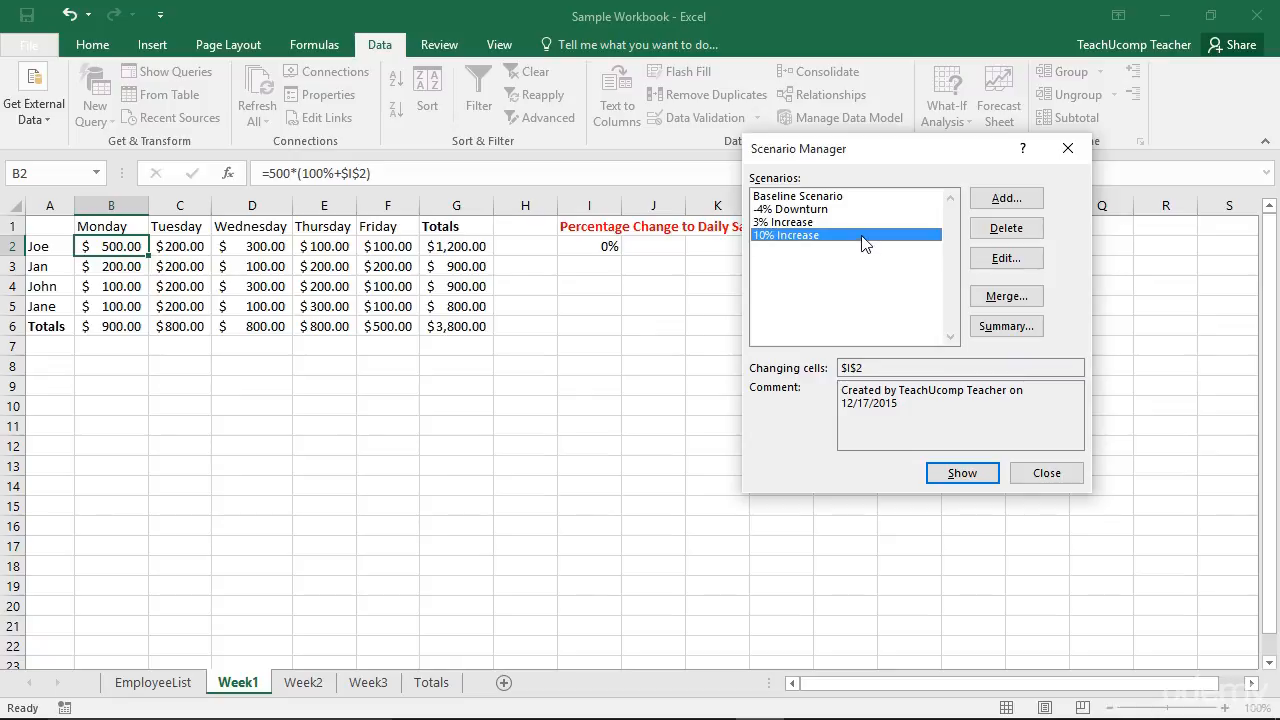
Show the 10% Increase scenario in the Week1 sheet, and return the sheet to the Baseline Scenario
click(955, 476)
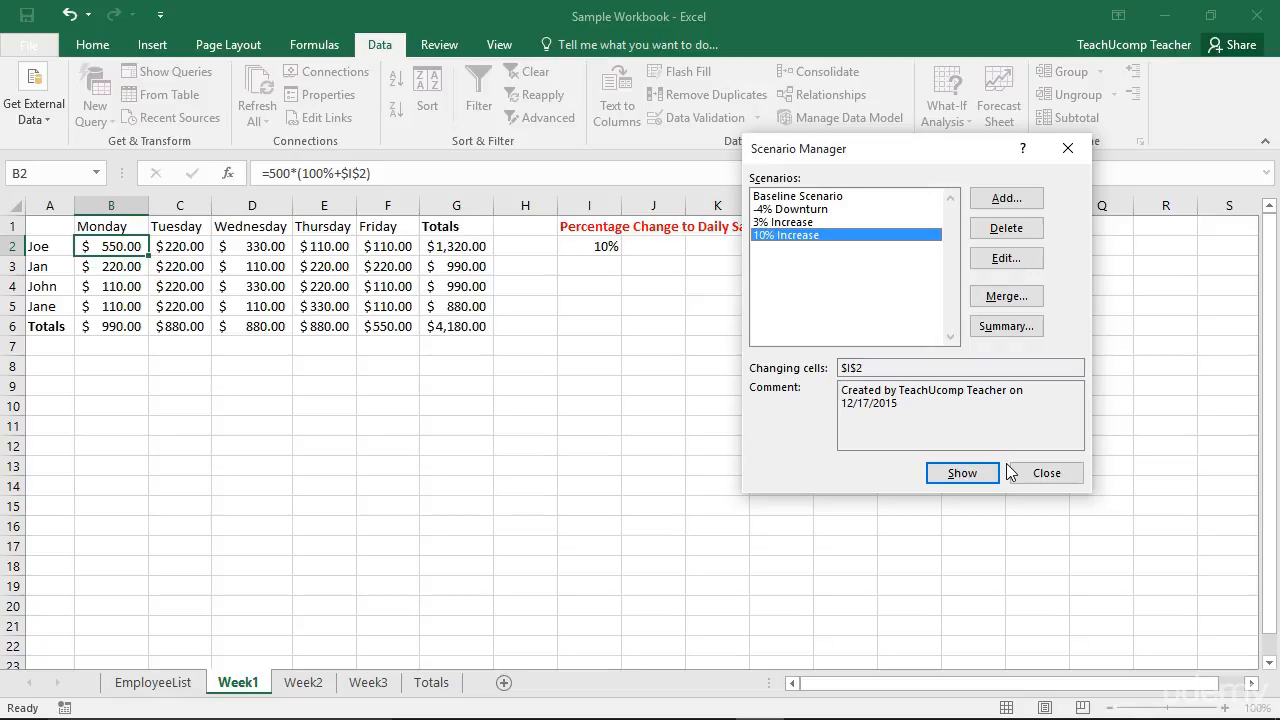
click(831, 194)
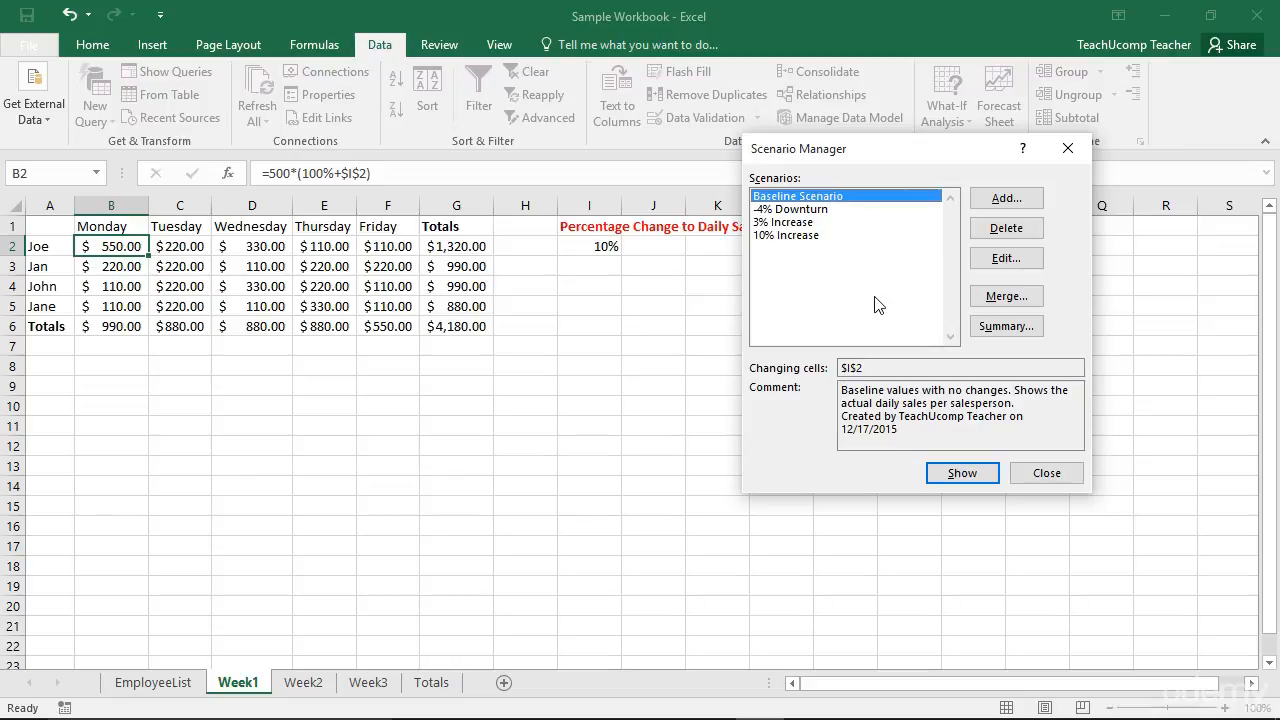
click(947, 477)
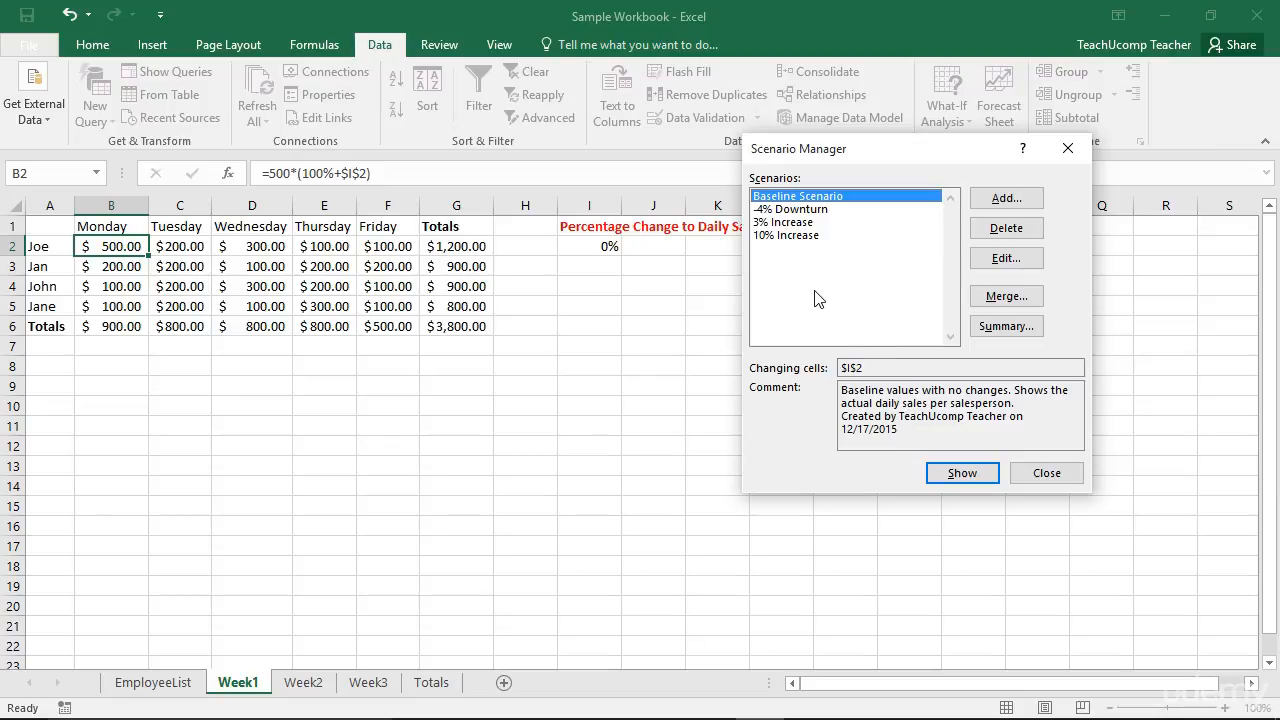
Edit the -4% Downturn scenario, renaming it -14% Downturn and setting its $I$2 value to -.14
click(803, 210)
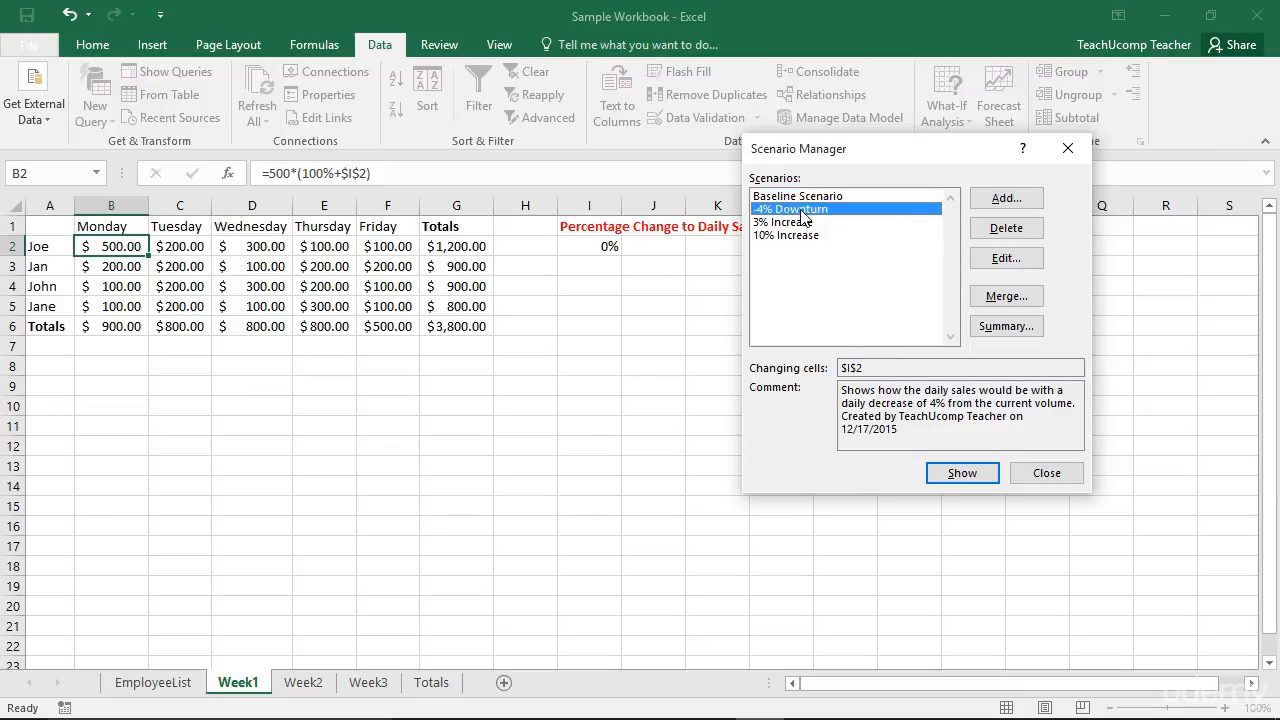
click(1004, 259)
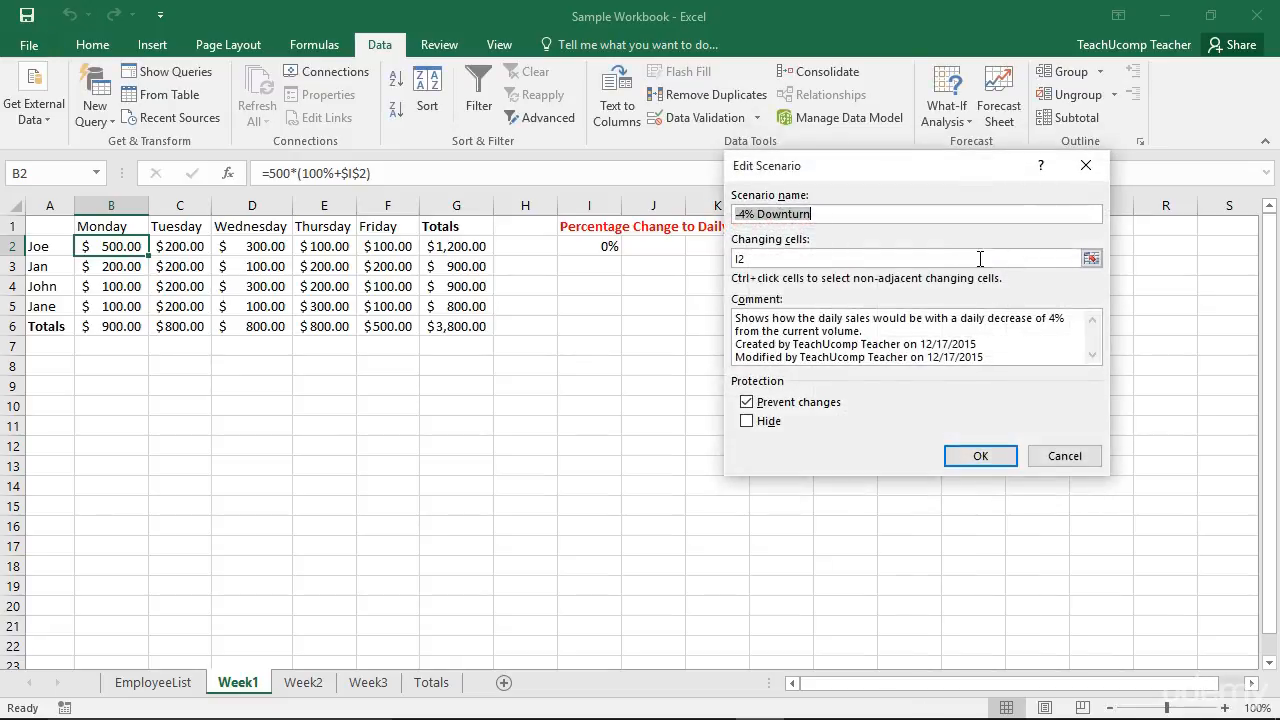
click(739, 213)
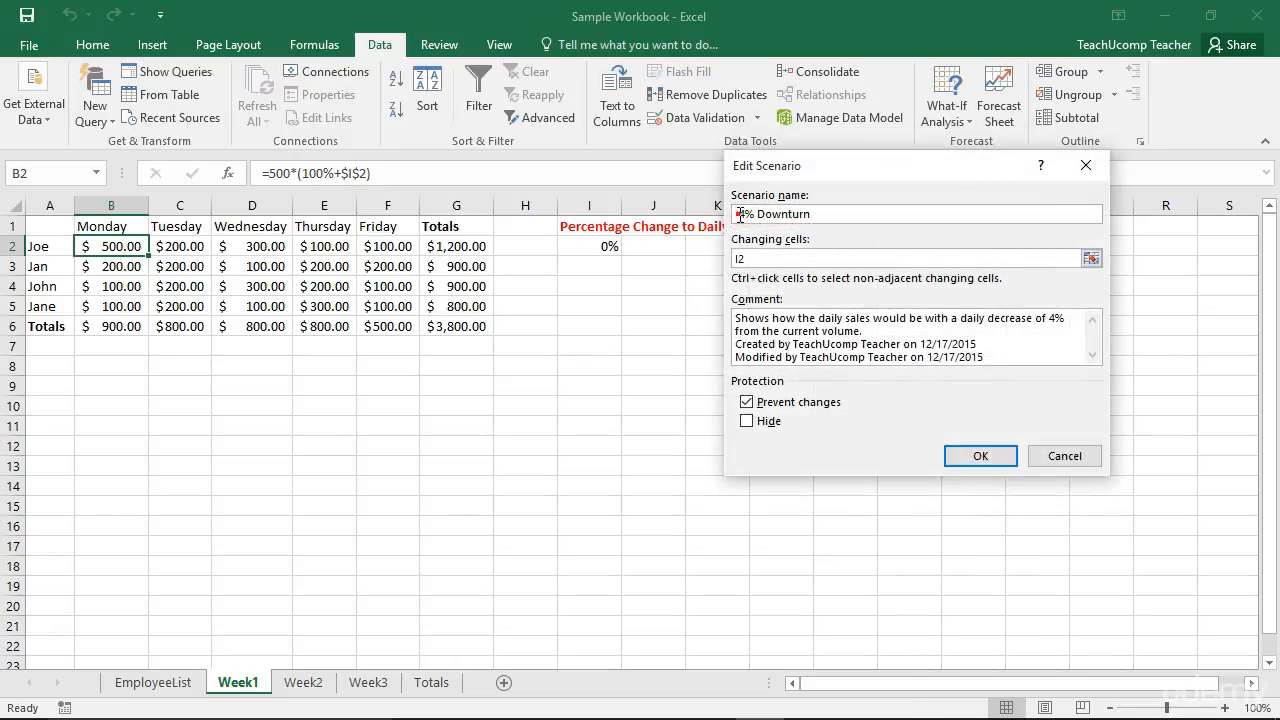
text(1)
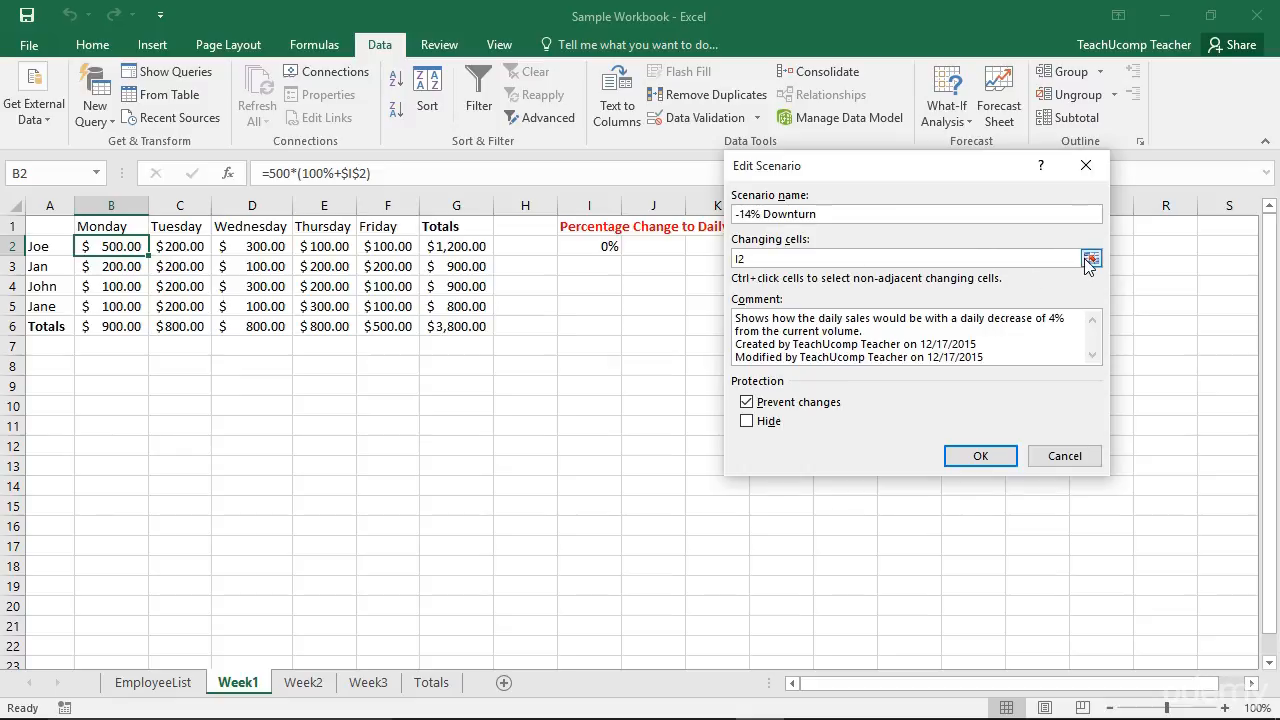
click(970, 457)
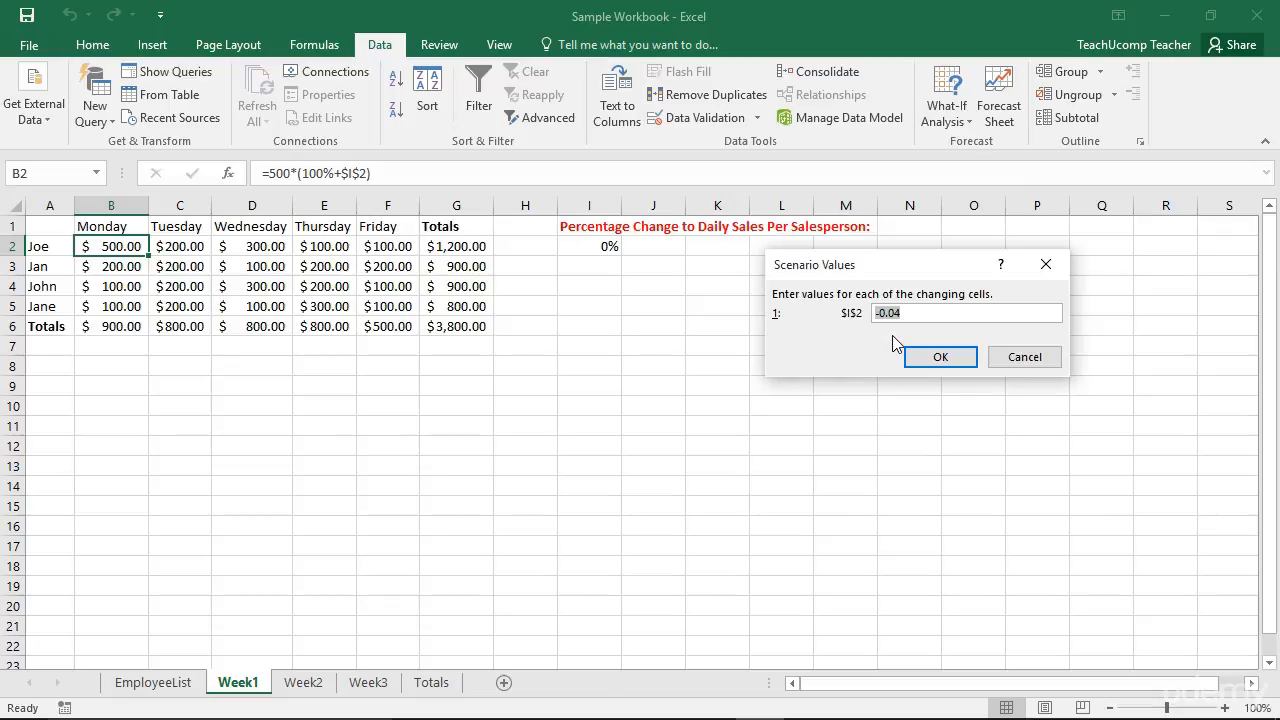
key(BackSpace)
text(-.14)
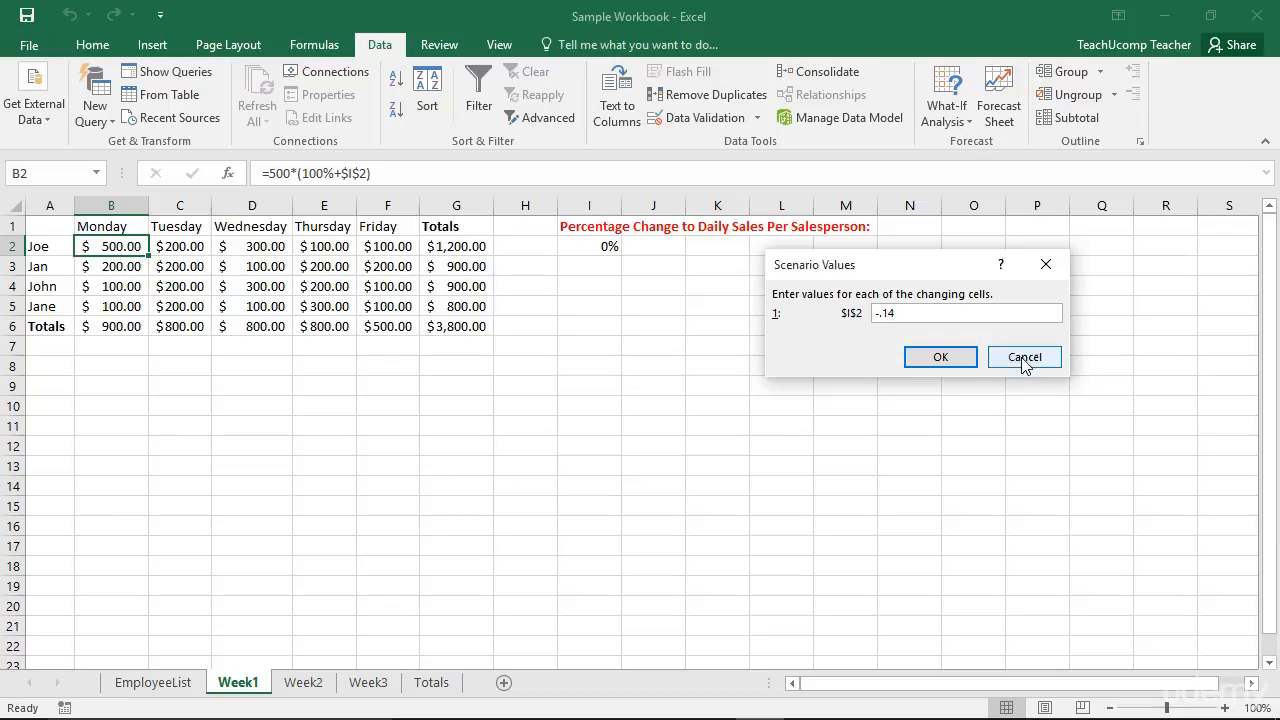
click(945, 357)
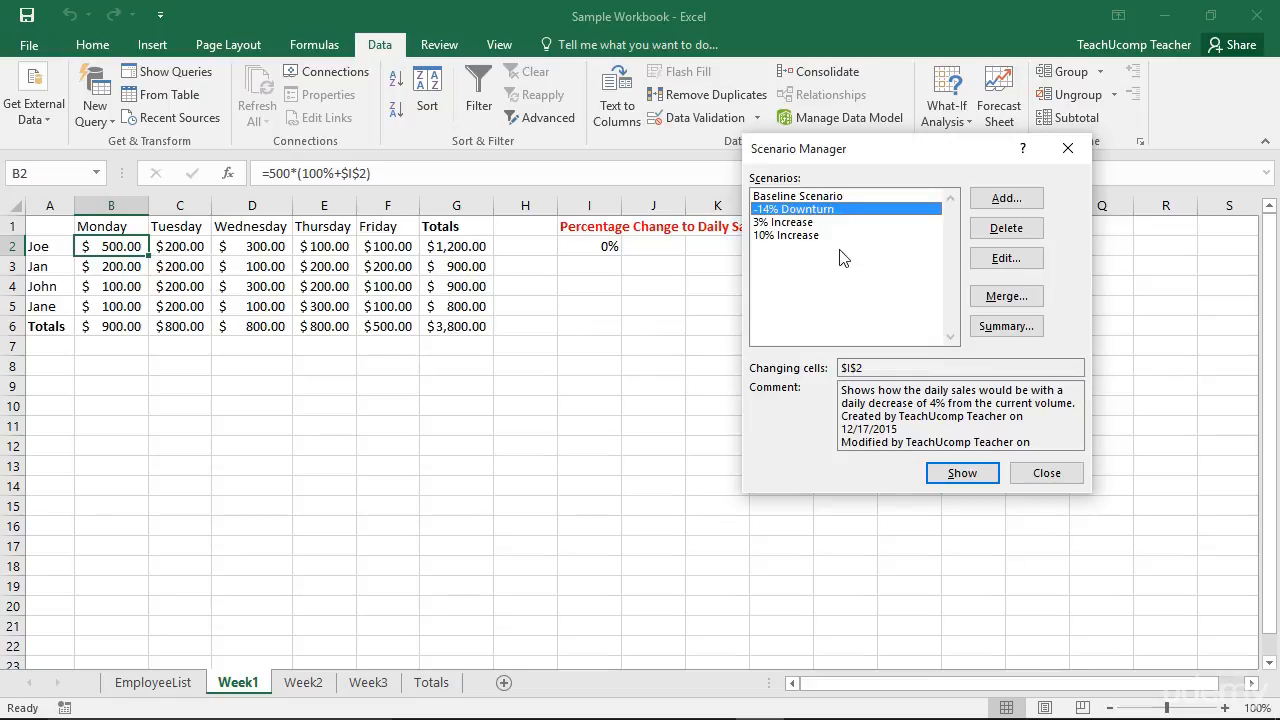
Delete the 3% Increase scenario and close the Scenario Manager
click(805, 223)
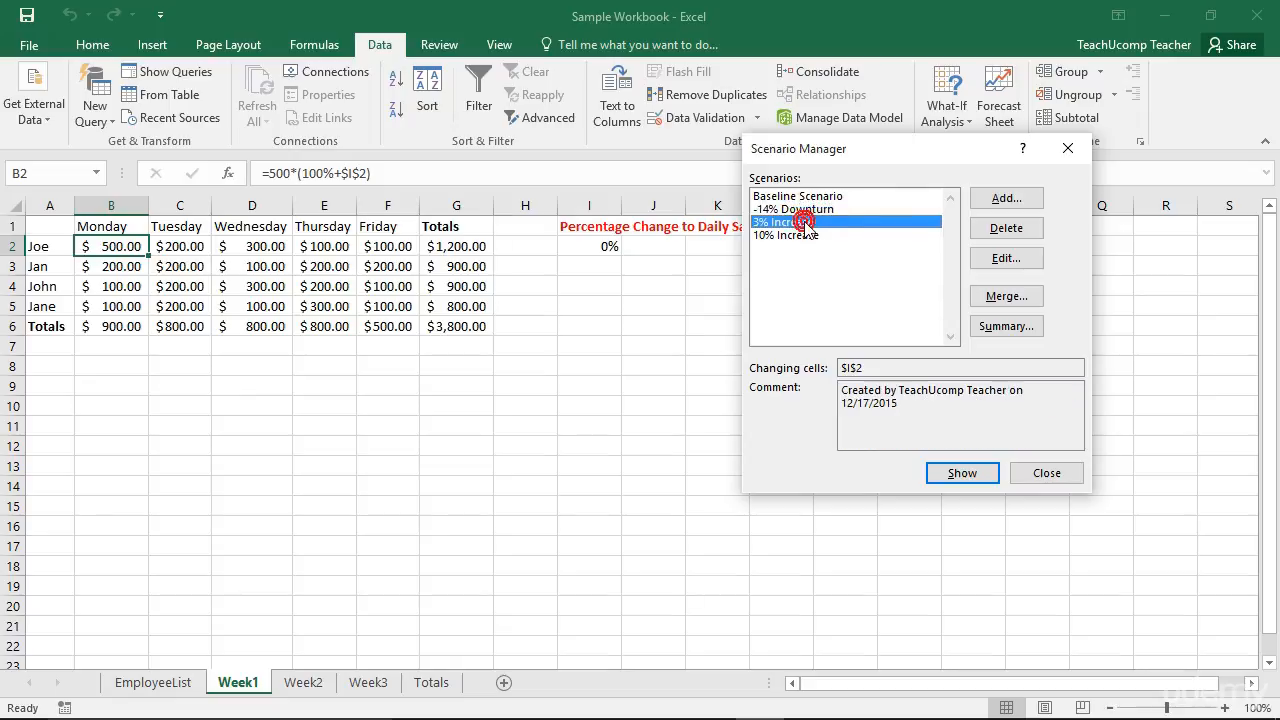
click(1025, 231)
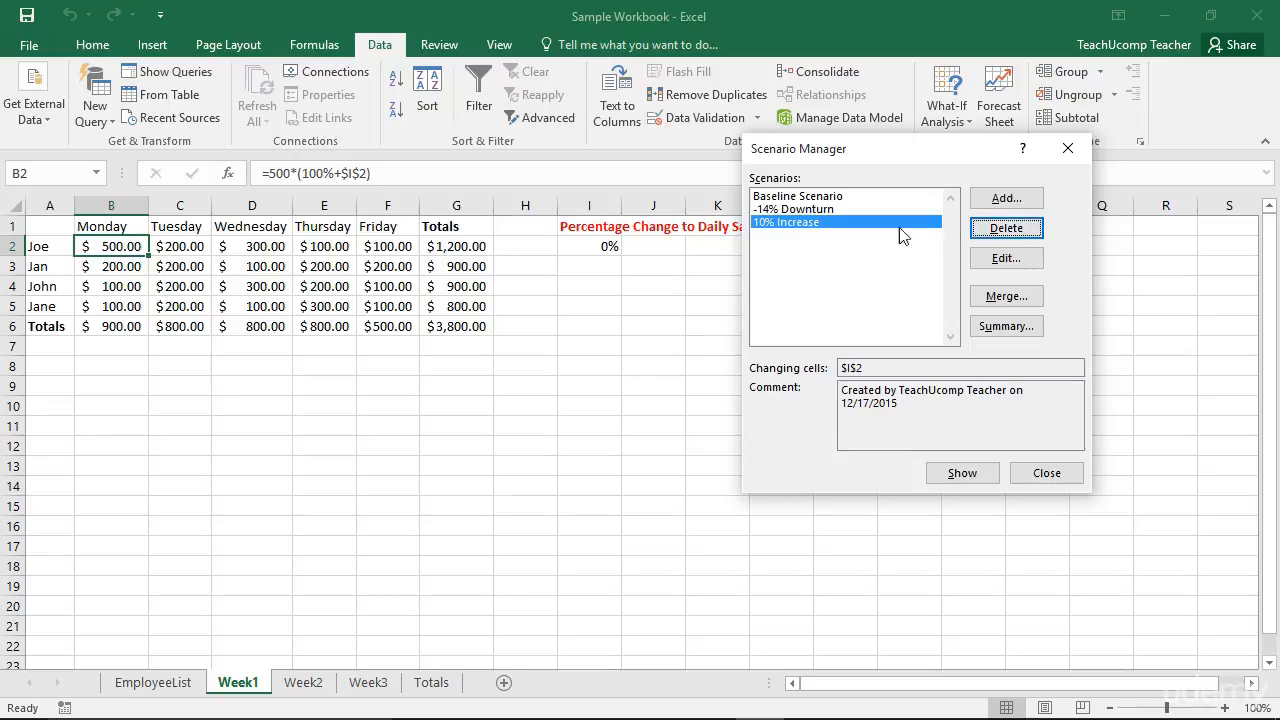
click(1035, 475)
Open Scenario Sample Workbook so it is available as a merge source, and switch back to Sample Workbook
click(38, 48)
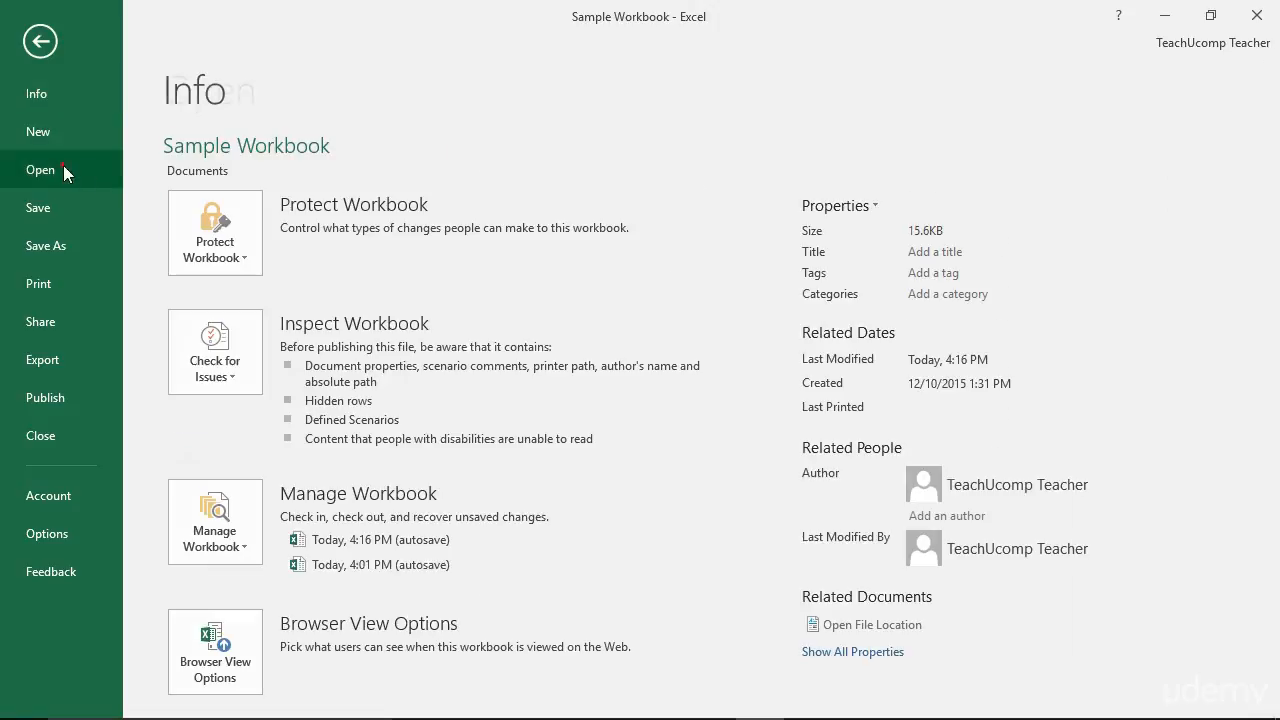
click(63, 167)
click(589, 197)
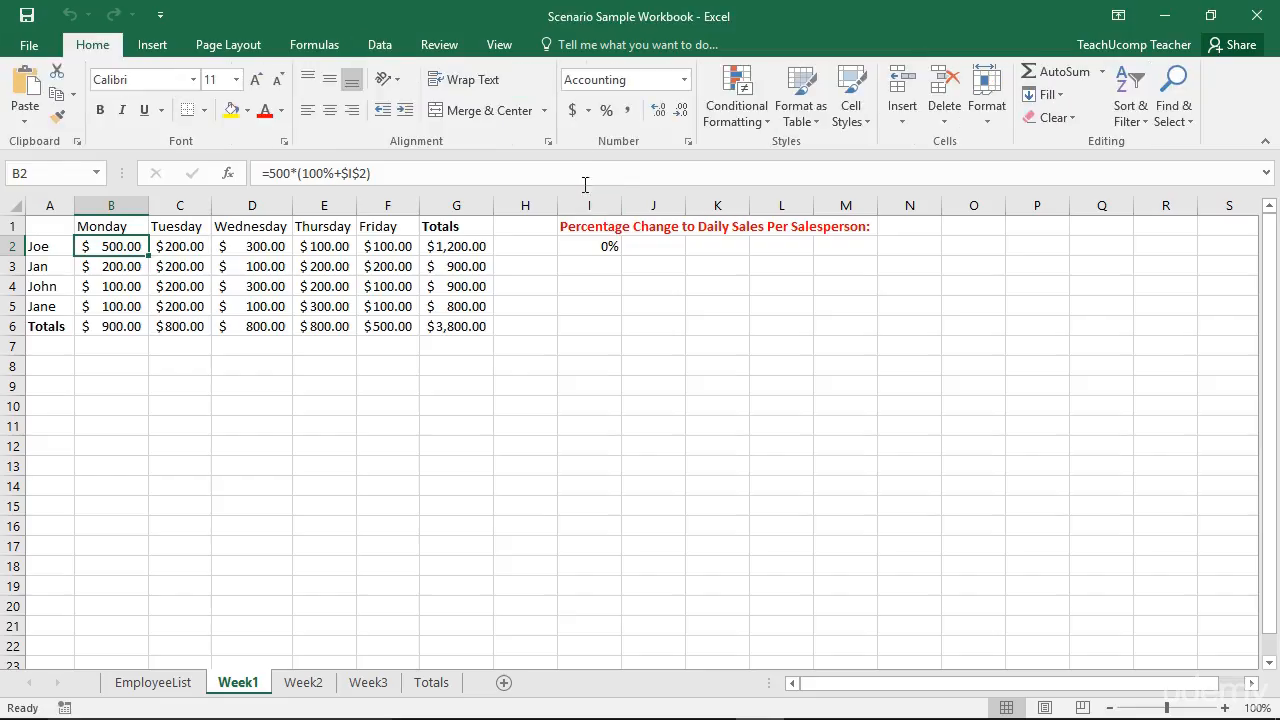
click(500, 45)
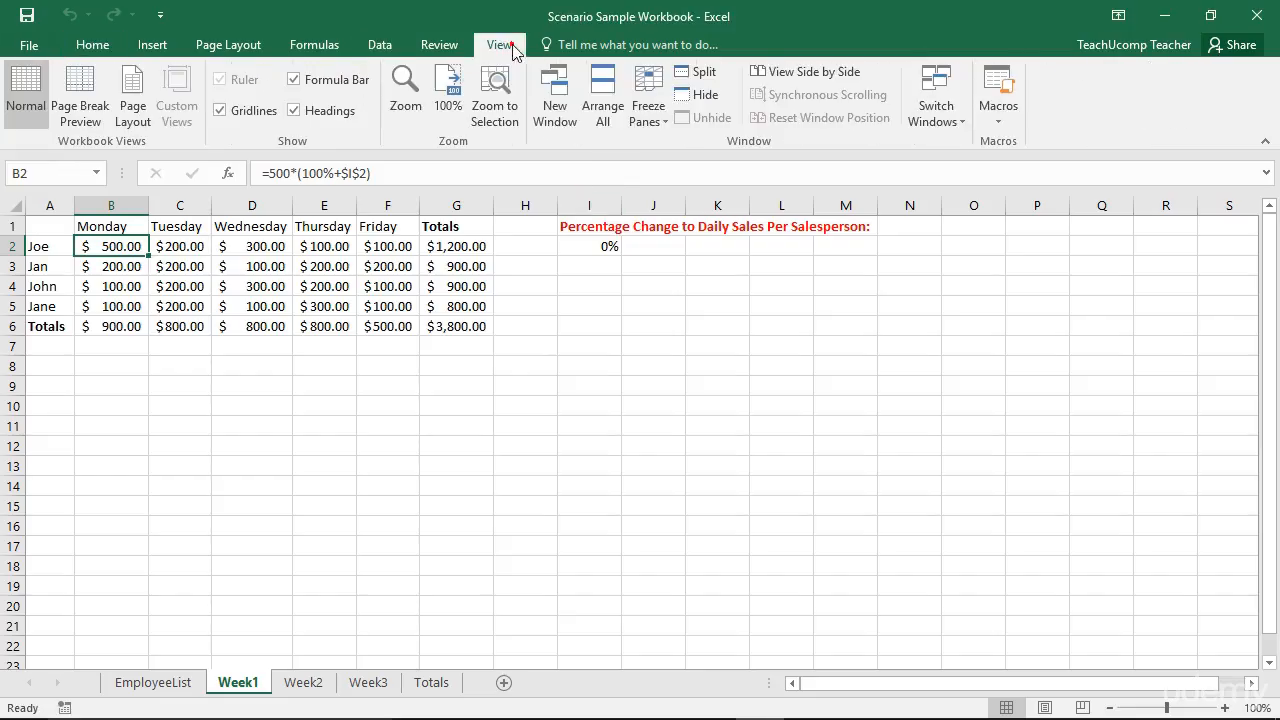
click(936, 112)
click(945, 158)
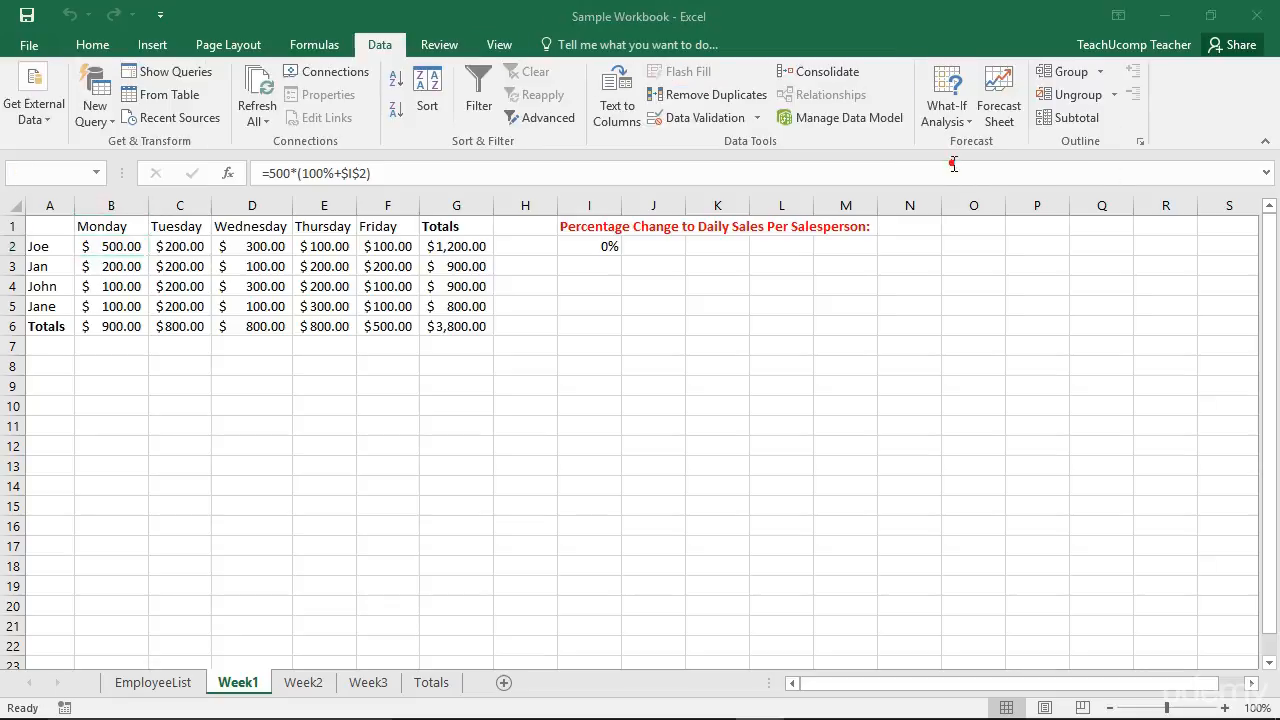
Merge the scenarios from the Week1 sheet of Scenario Sample Workbook.xlsx and select the merged 5% Increase scenario
click(946, 126)
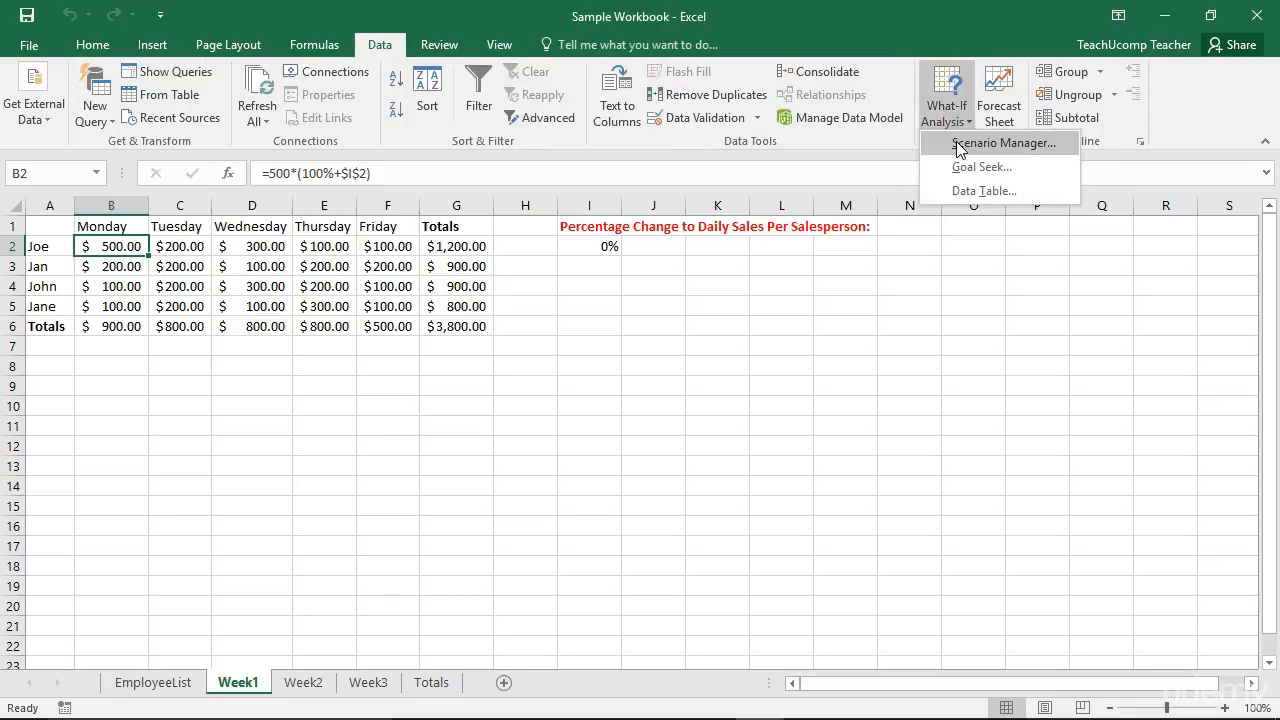
click(958, 146)
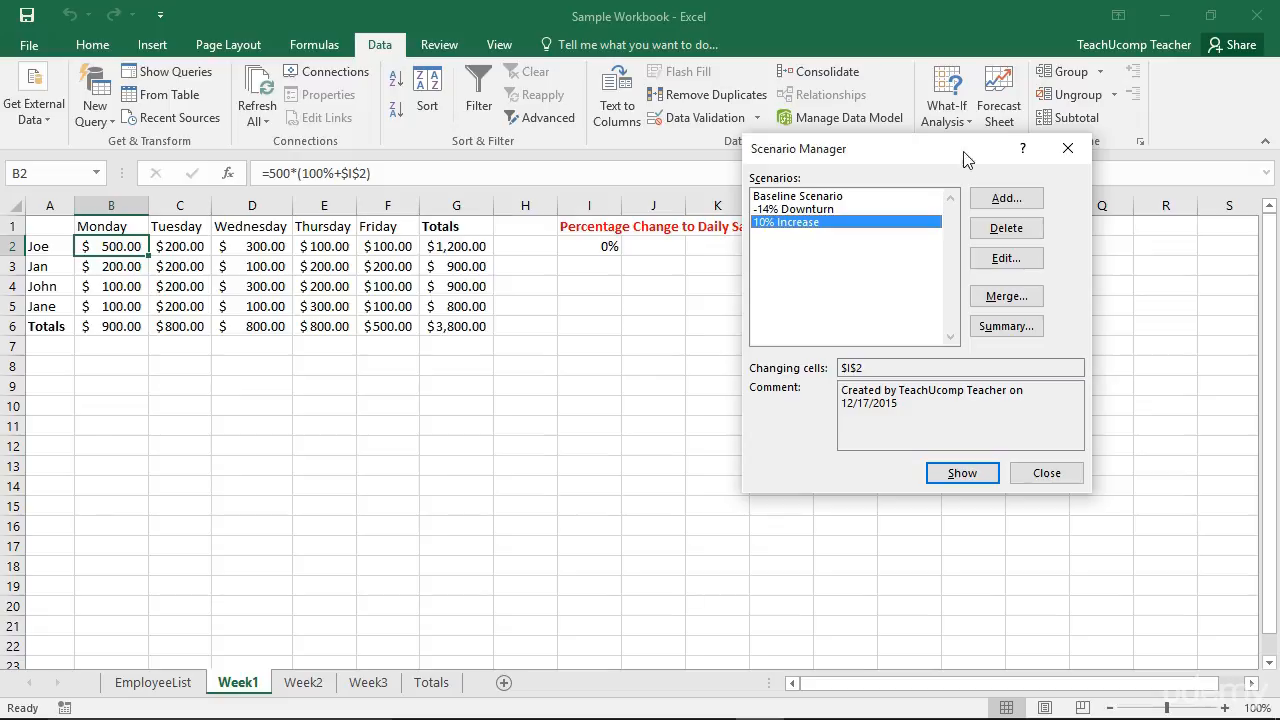
click(1006, 297)
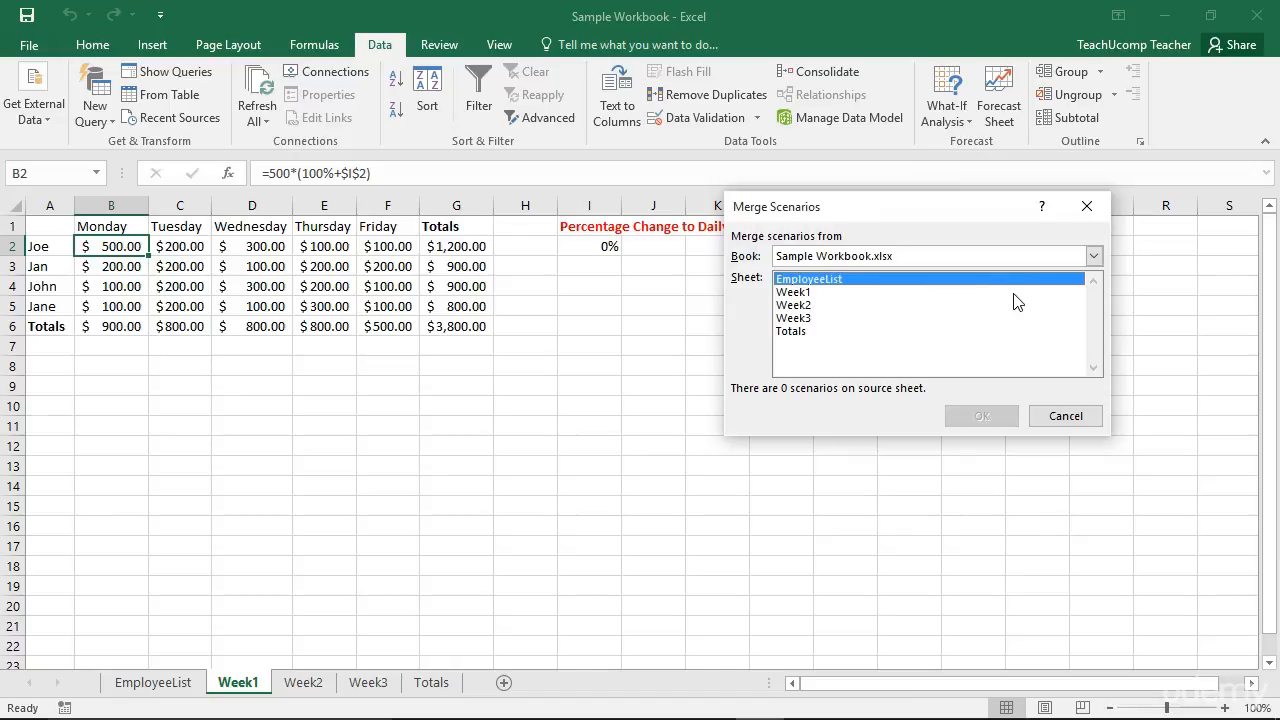
click(1094, 256)
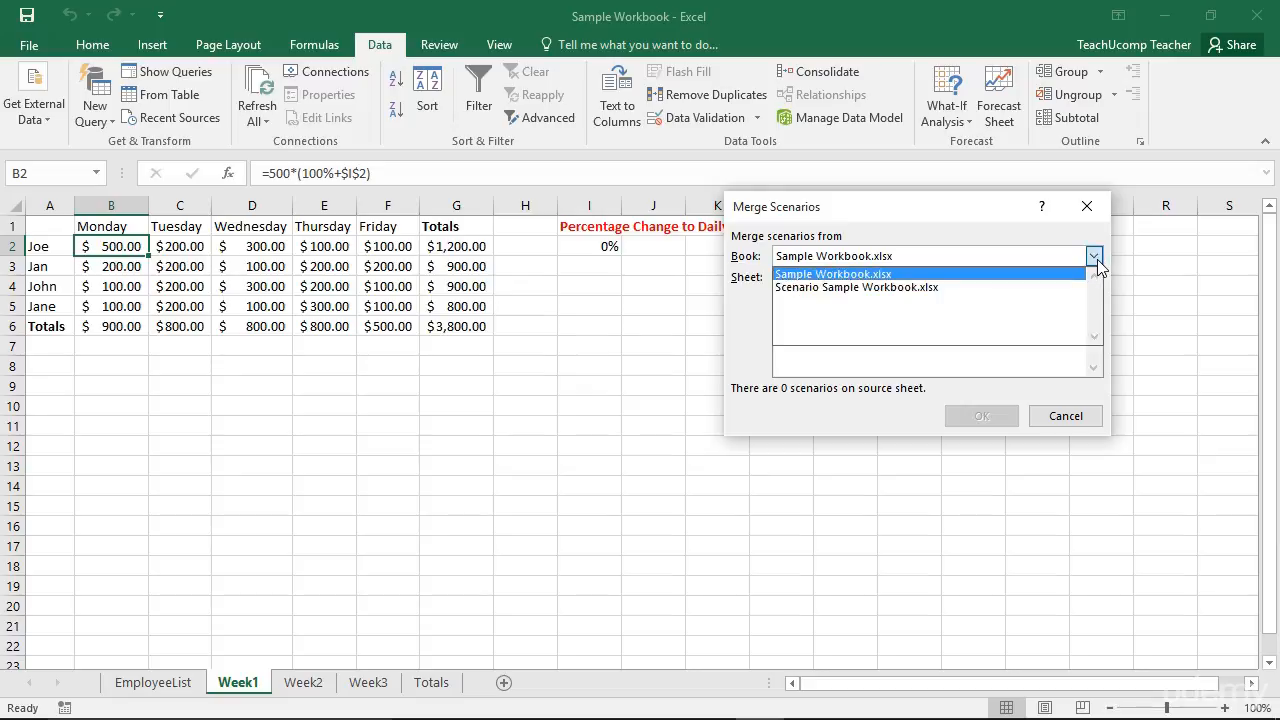
click(918, 288)
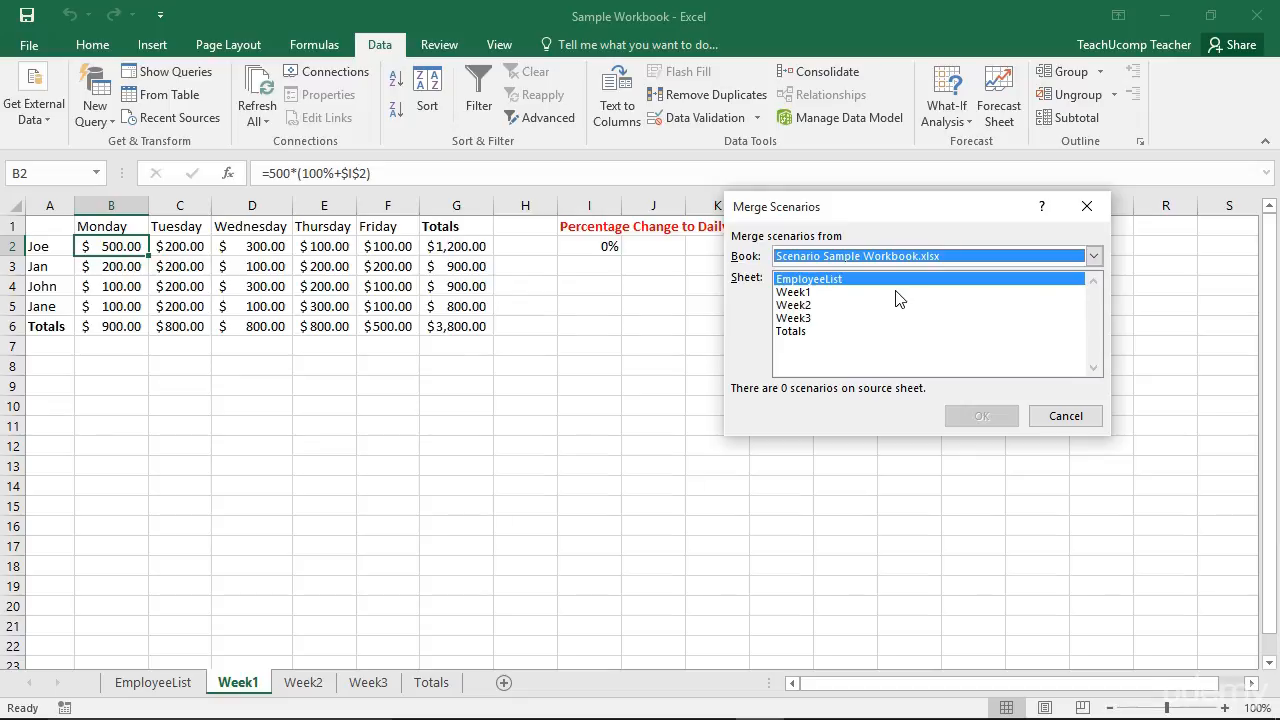
click(808, 292)
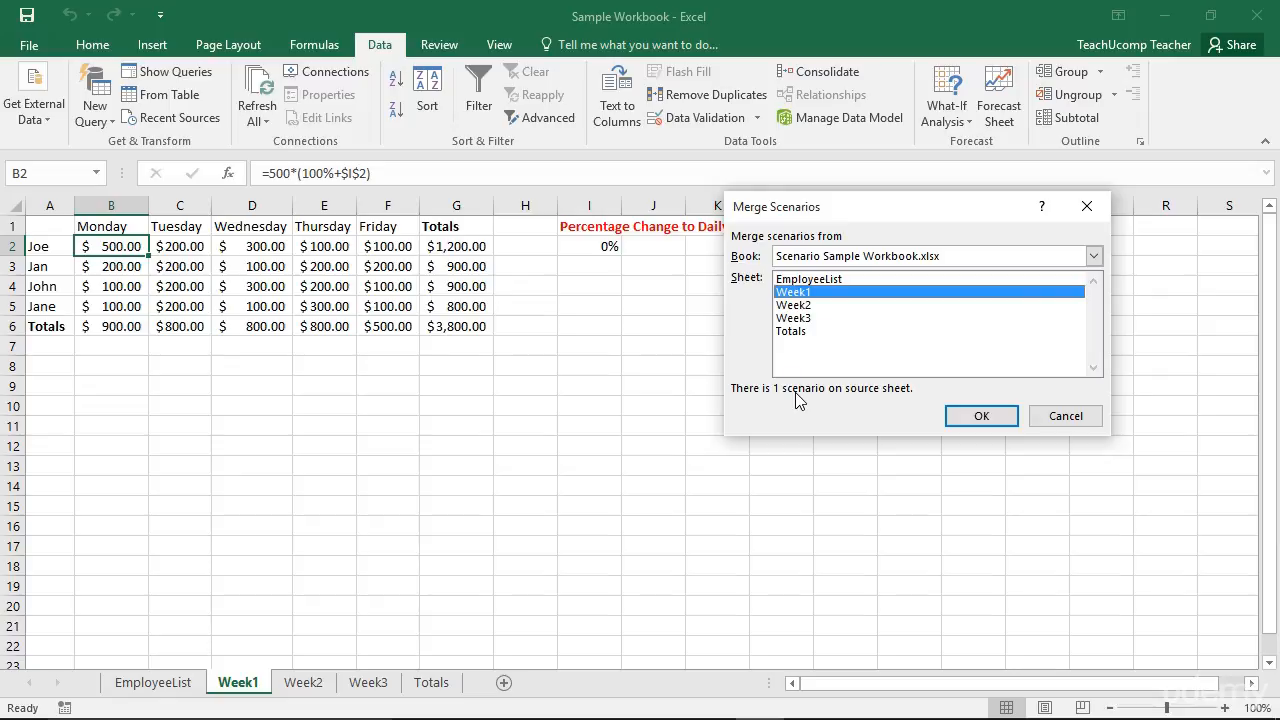
click(970, 416)
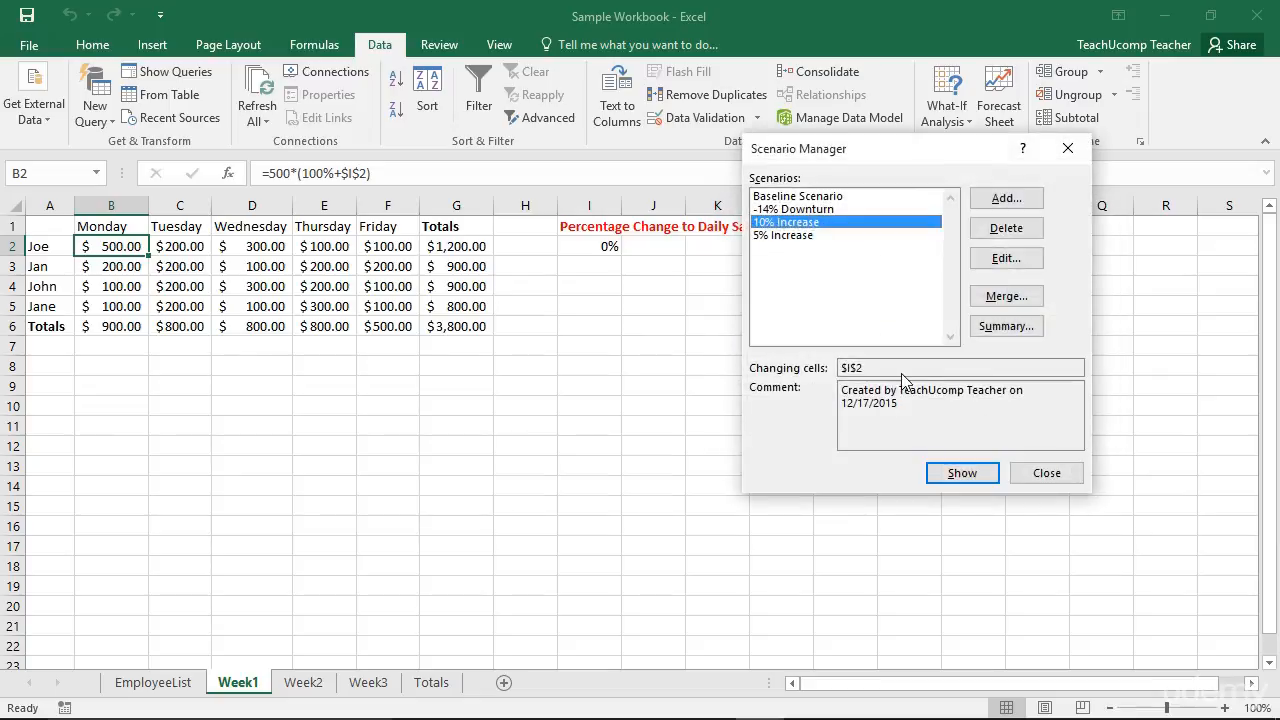
click(806, 236)
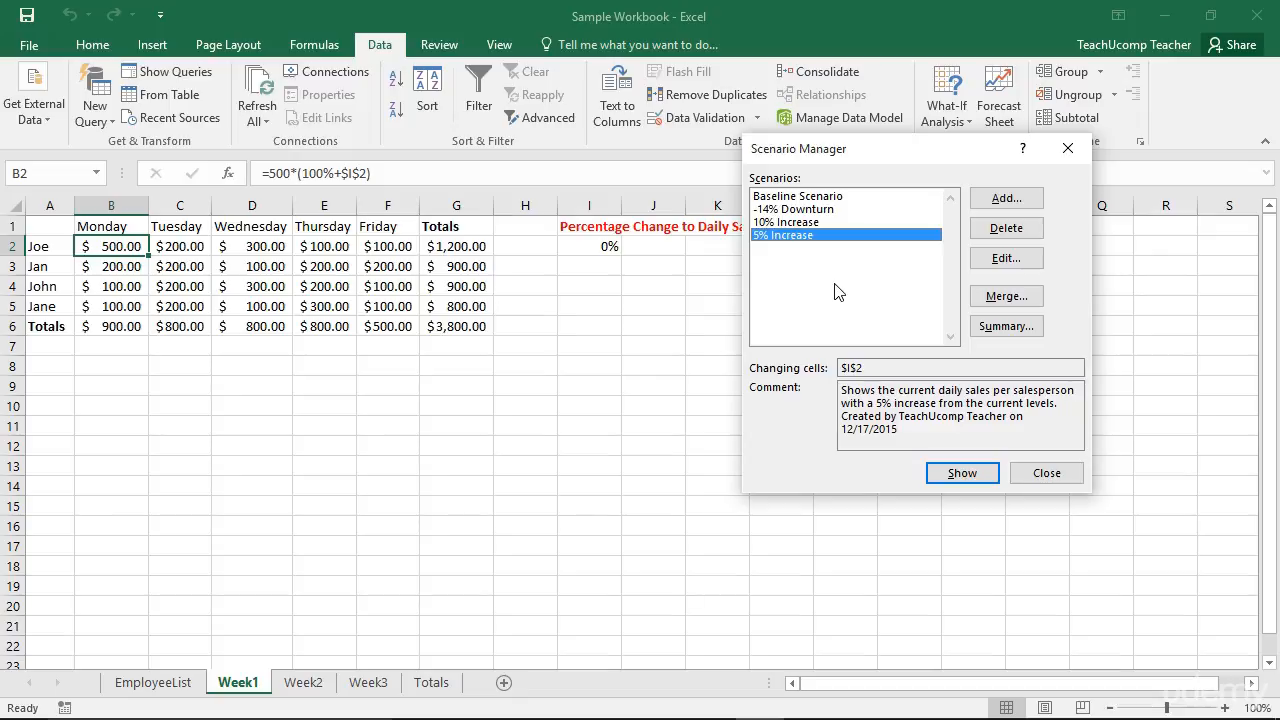
Create a Scenario summary report of the Week1 scenarios with $B$2:$G$6 as the result cells
click(1001, 327)
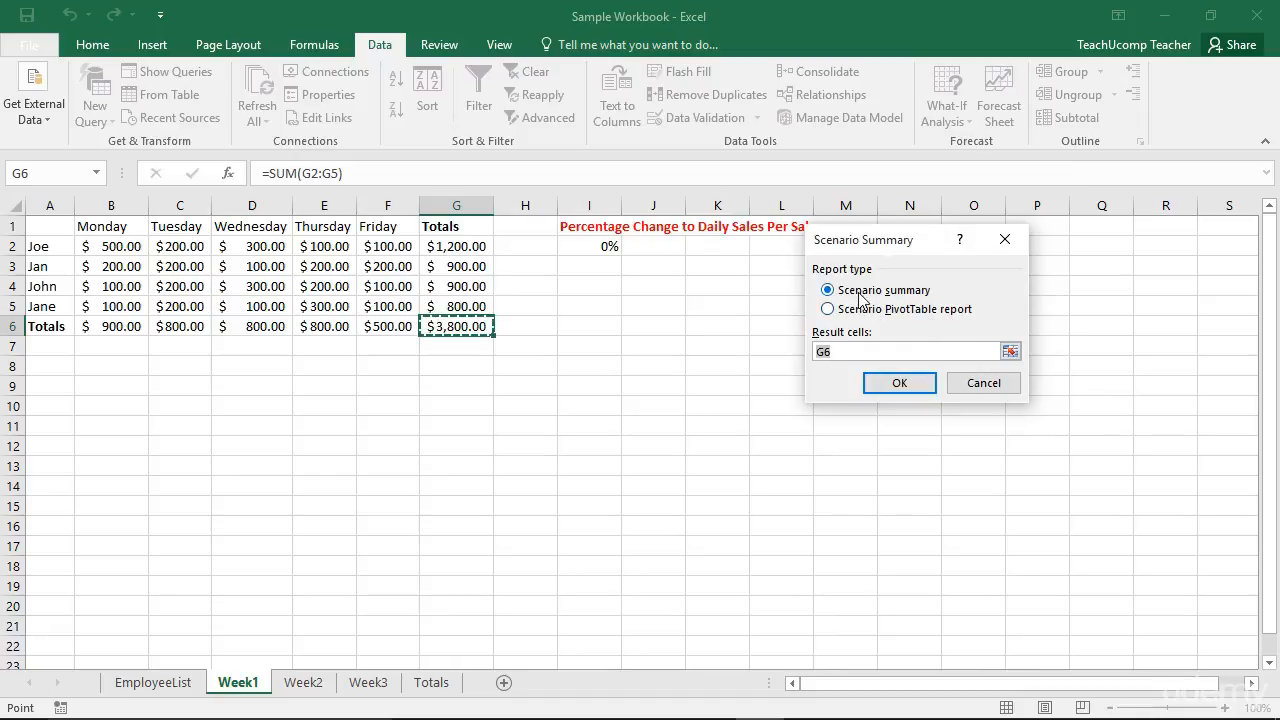
click(828, 291)
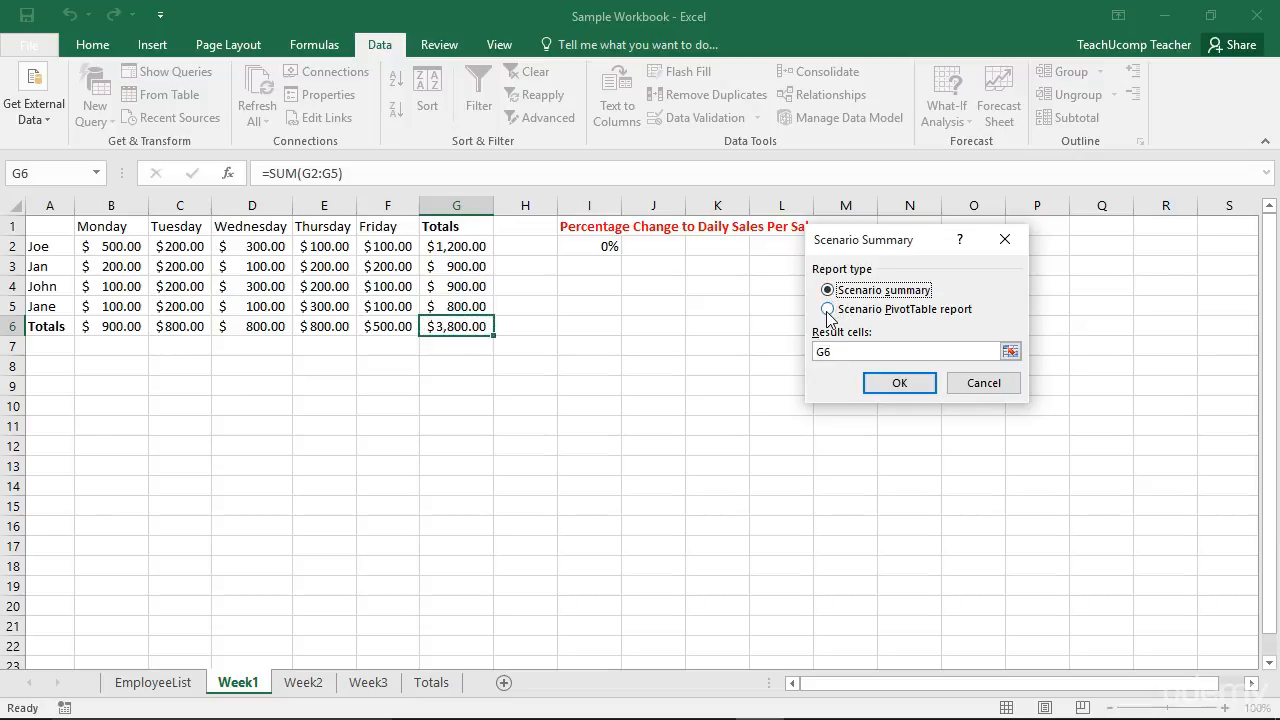
click(1011, 352)
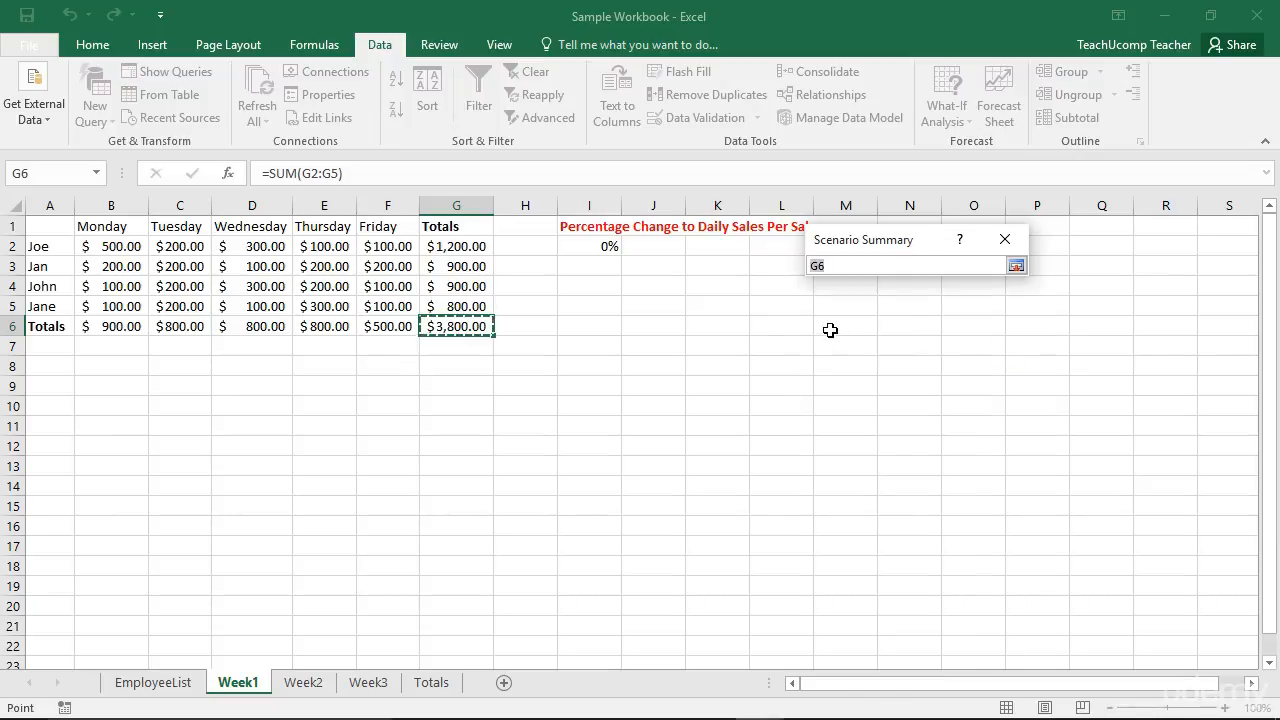
click(613, 250)
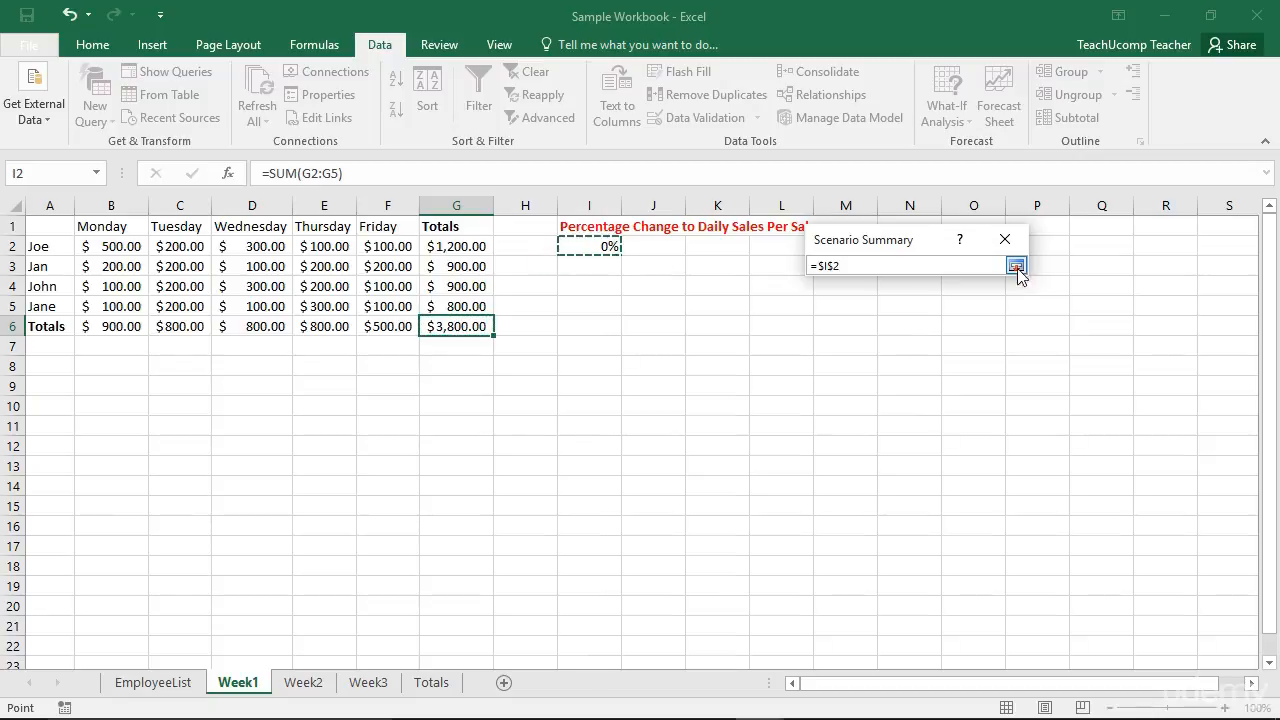
drag(125, 250, 460, 330)
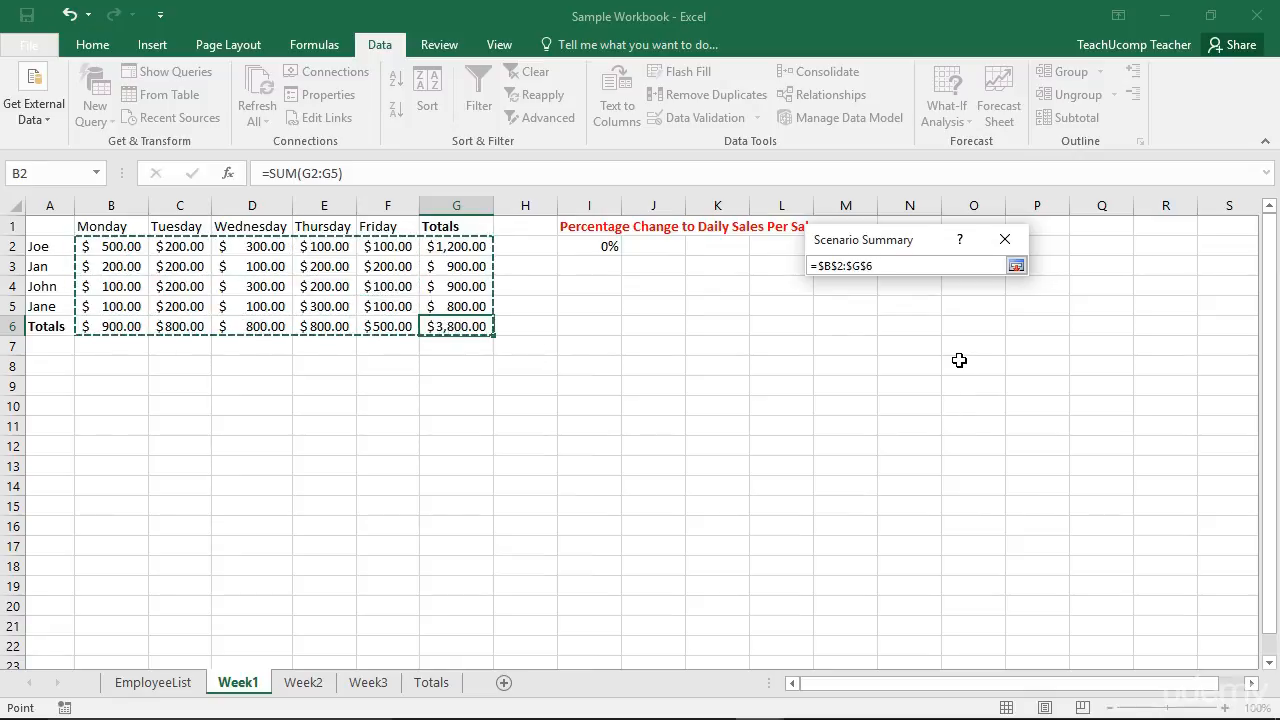
click(1016, 266)
click(899, 384)
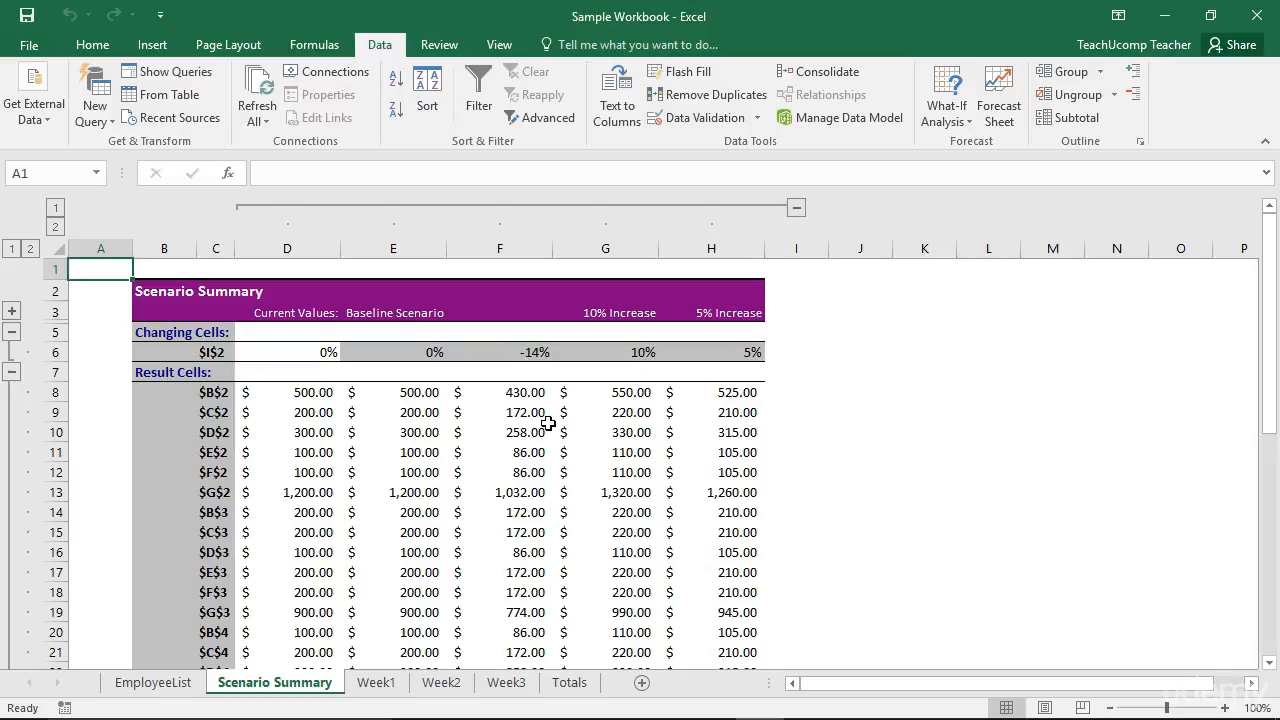
Collapse and re-expand the outlined scenario value columns in the Scenario Summary report
scroll(461, 432, down, 1)
scroll(461, 432, up, 1)
click(56, 209)
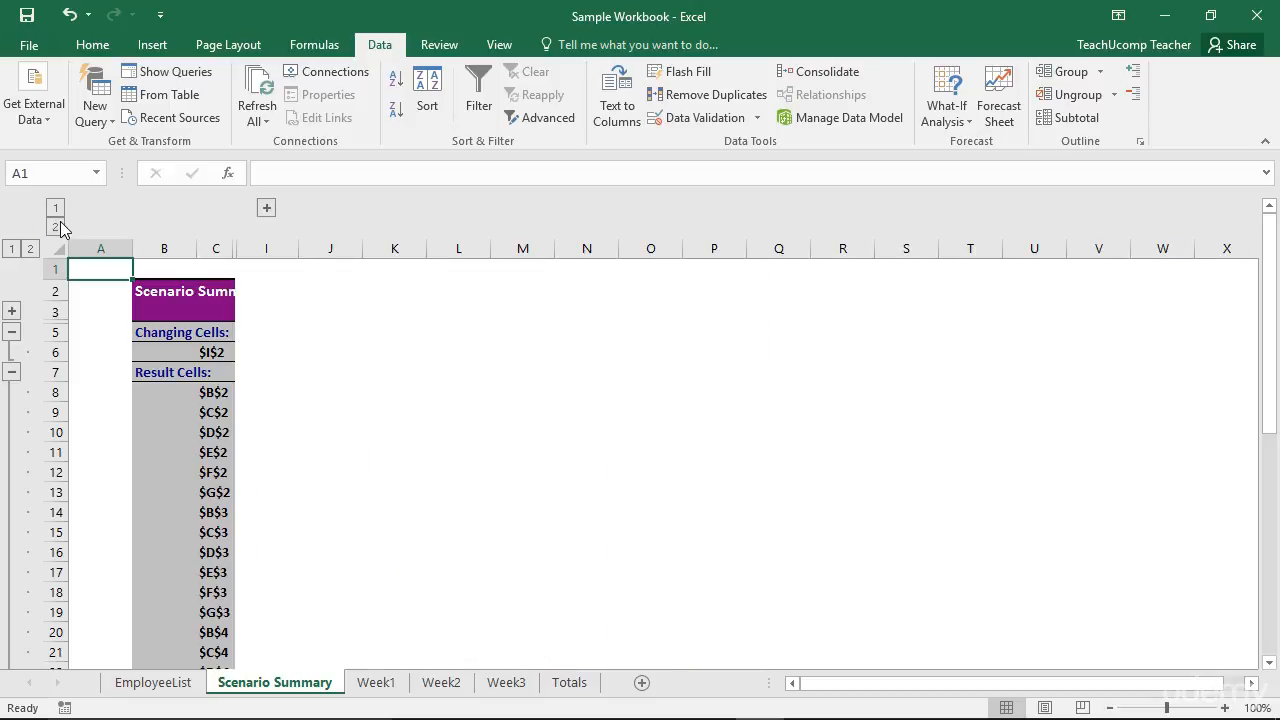
click(57, 227)
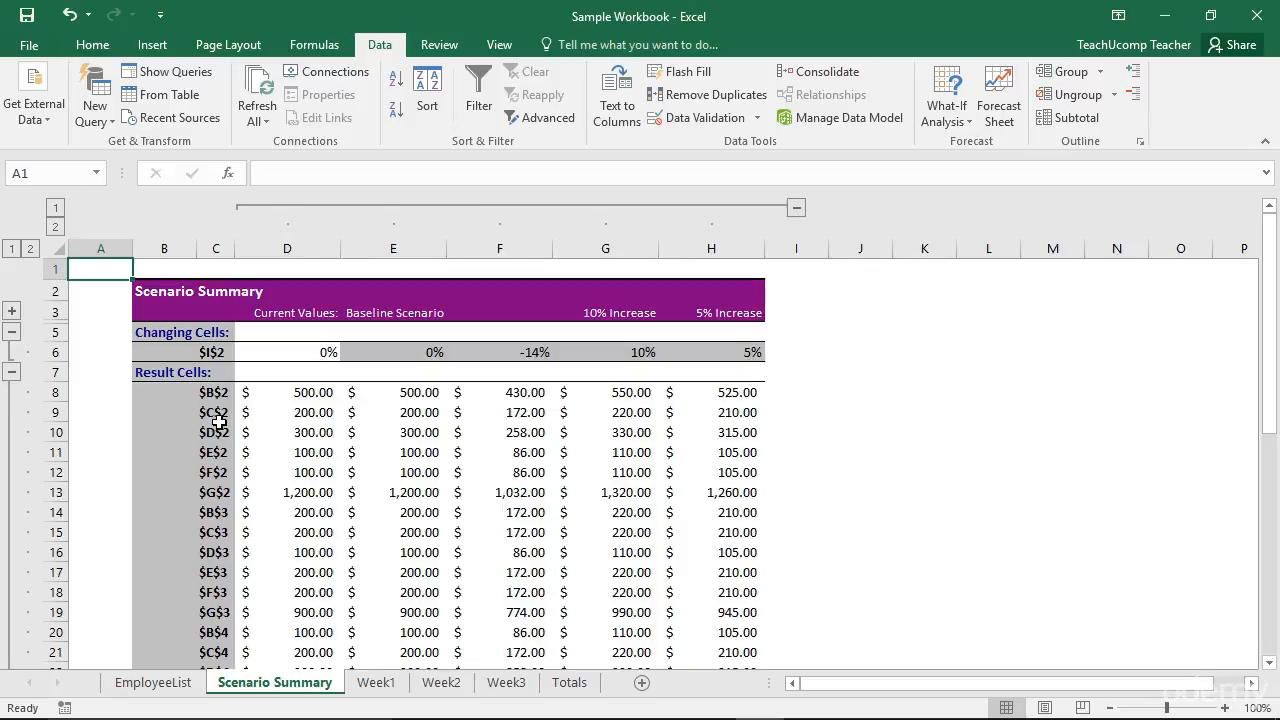
Review the result cell values for each scenario, and collapse and re-expand the row group under Changing Cells
scroll(219, 422, down, 3)
scroll(646, 406, up, 1)
scroll(646, 406, down, 1)
scroll(645, 408, down, 2)
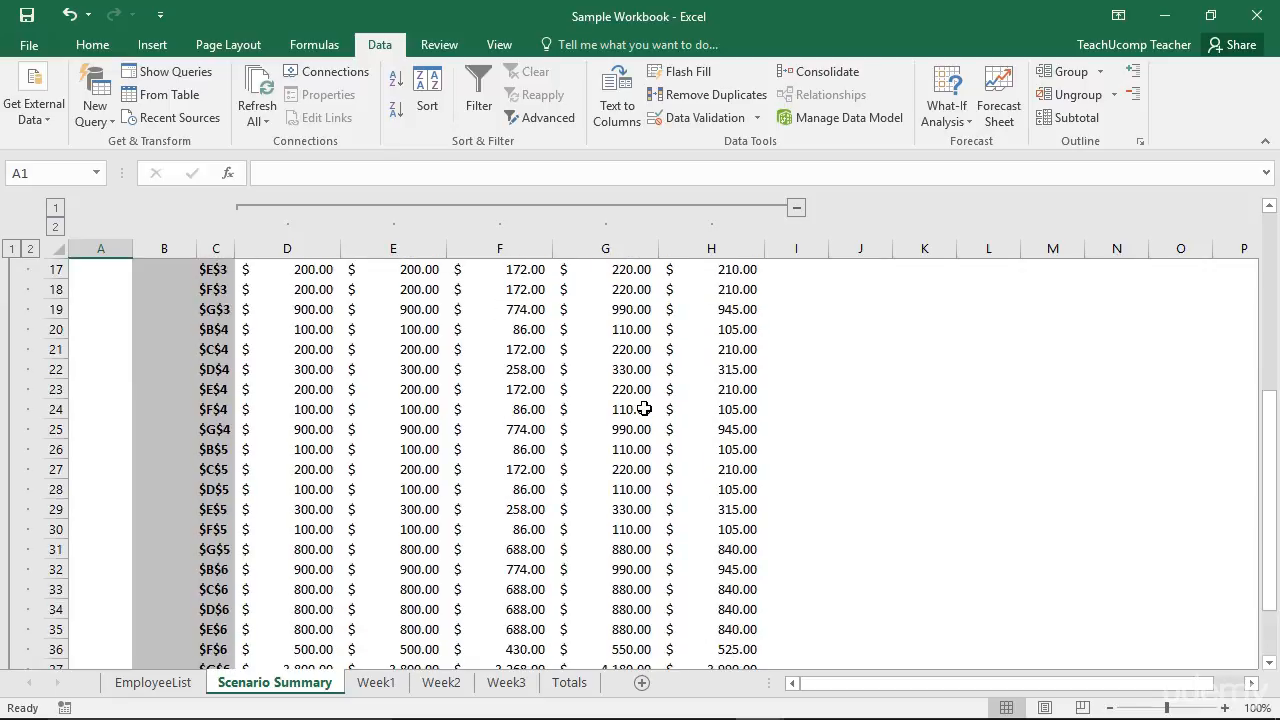
scroll(644, 409, up, 4)
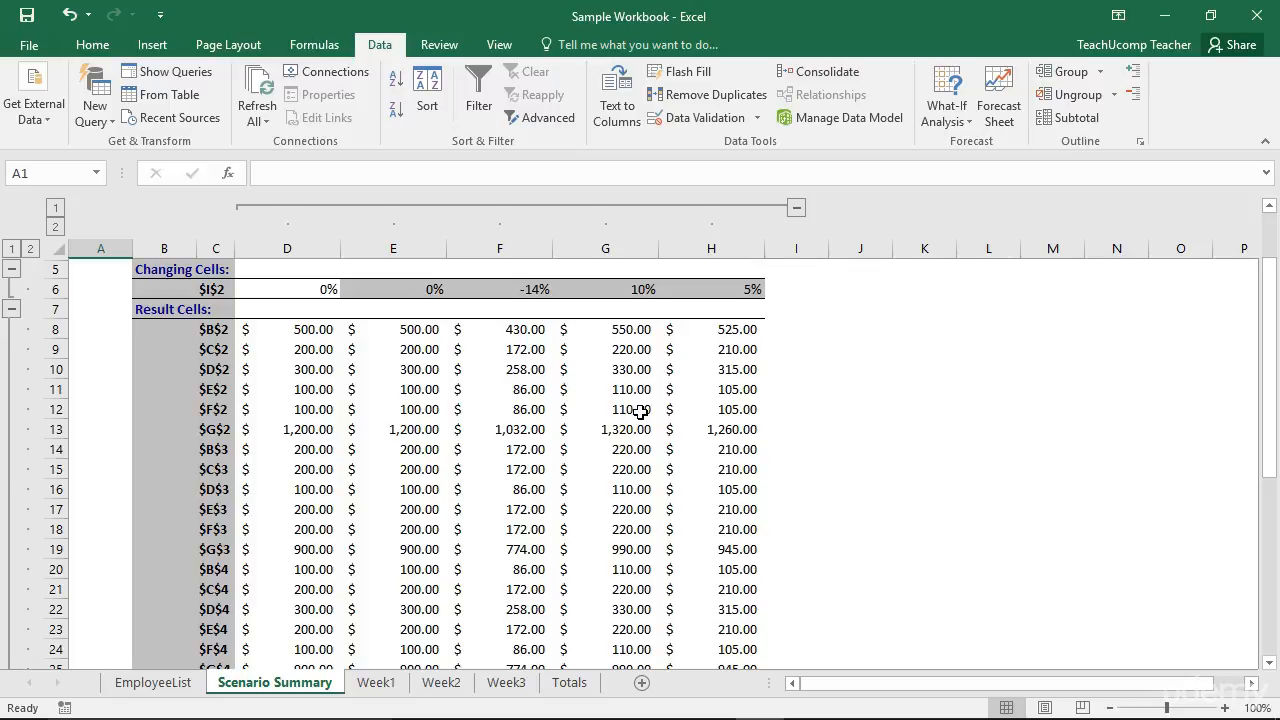
click(12, 268)
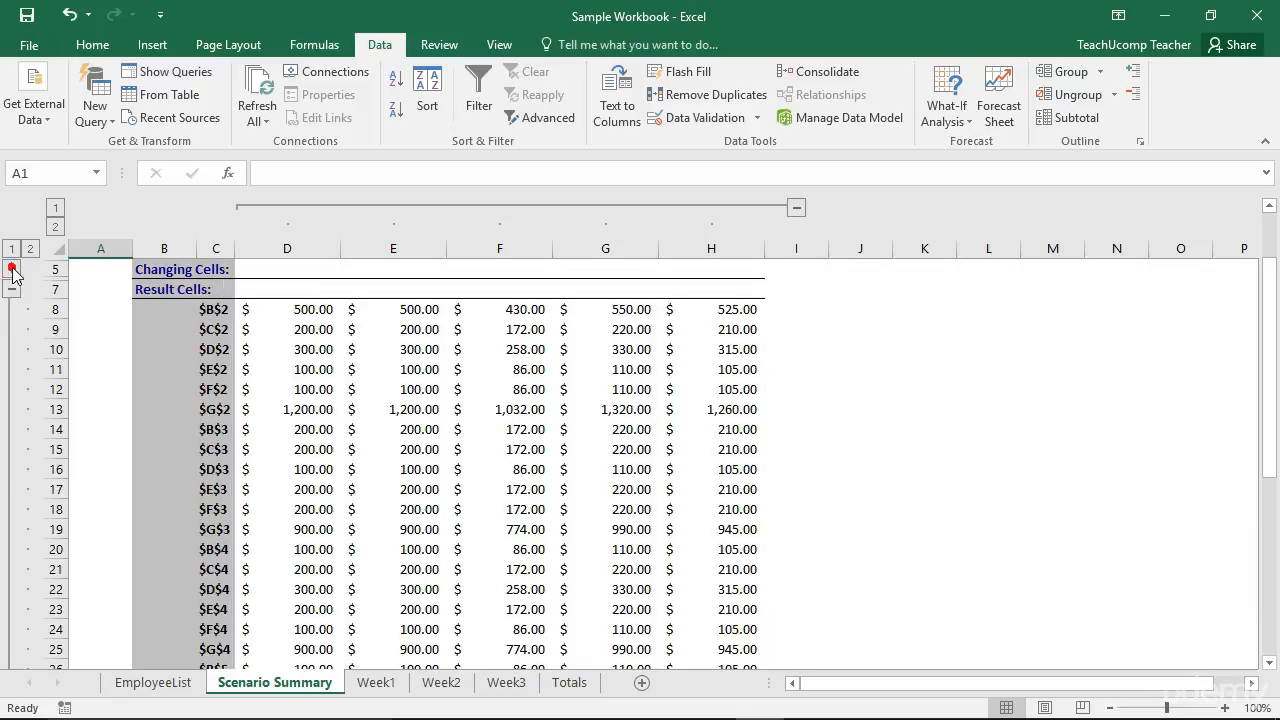
click(12, 268)
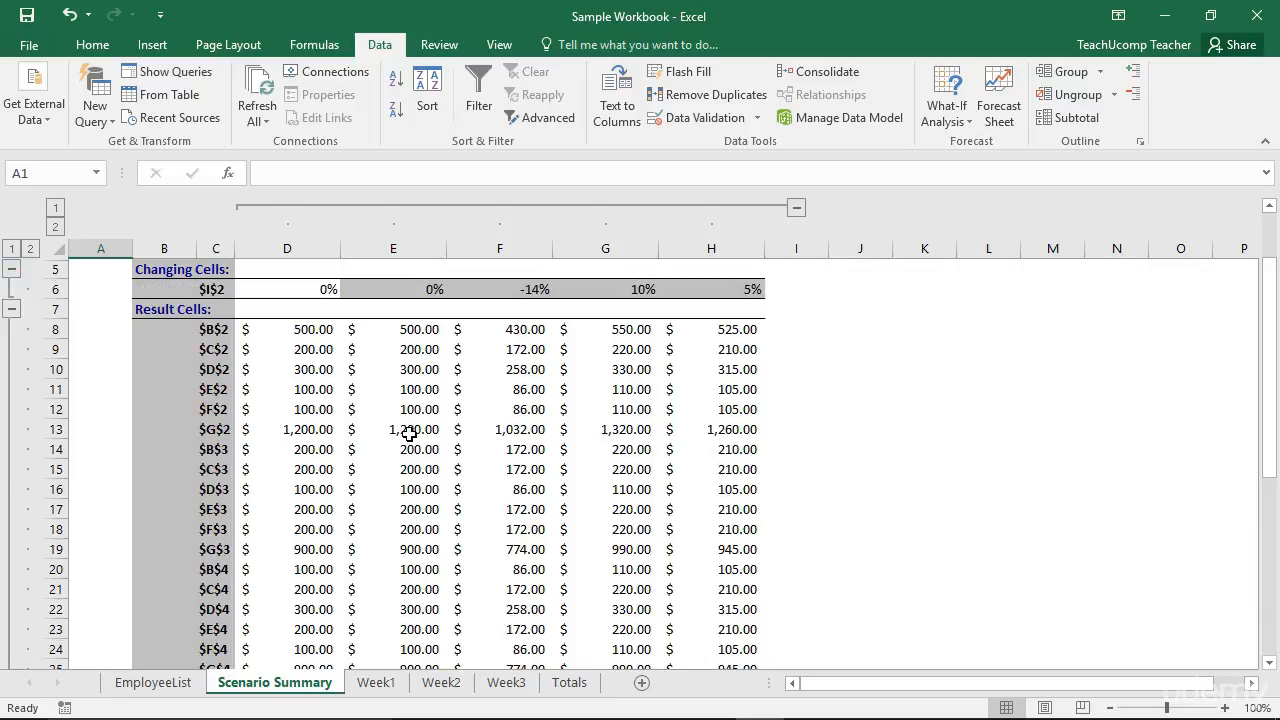